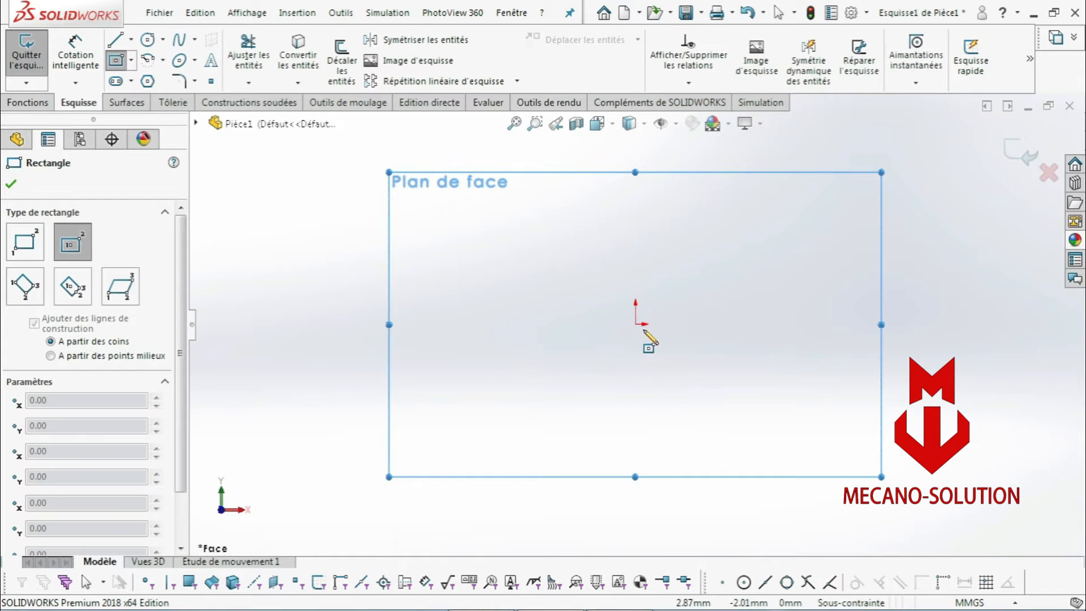
# Sketch a center rectangle about 105 by 57 mm on the front plane (Plan de face), centred on the origin.
pyautogui.click(25, 252)
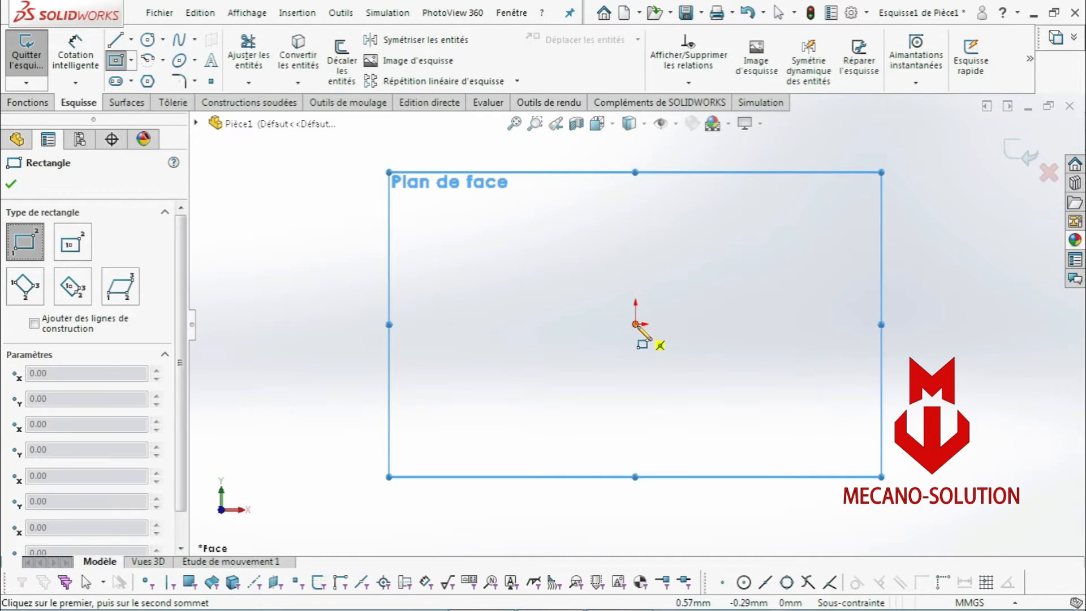
pyautogui.click(79, 245)
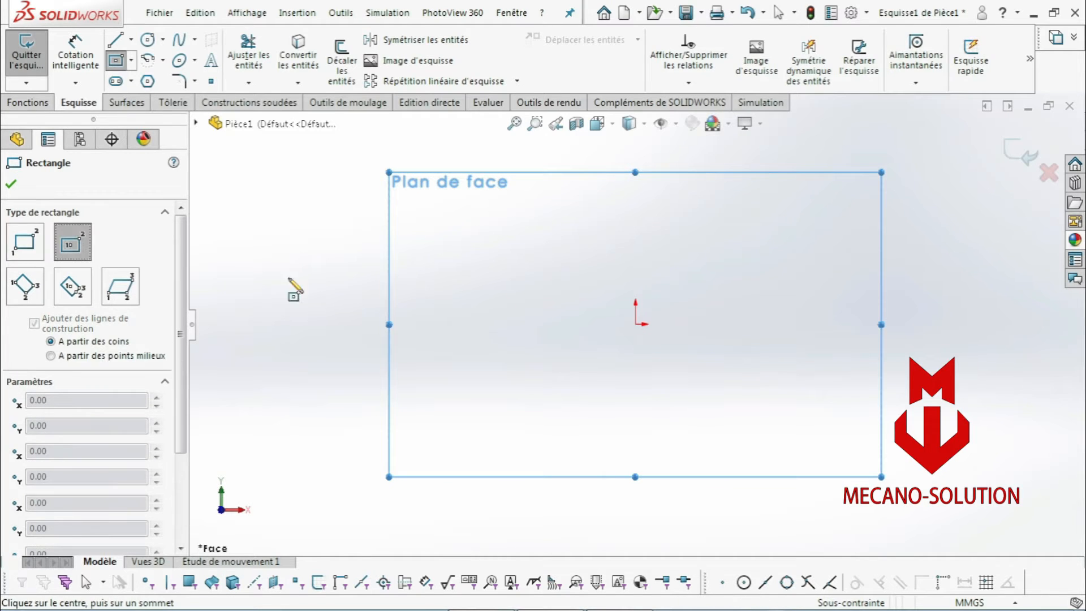
pyautogui.moveTo(636, 325)
pyautogui.mouseDown()
pyautogui.moveTo(764, 378)
pyautogui.moveTo(780, 407)
pyautogui.mouseUp()
pyautogui.press('Escape')
# Dimension the rectangle to 100 mm wide and 50 mm high.
pyautogui.click(75, 56)
pyautogui.click(645, 408)
pyautogui.click(654, 453)
pyautogui.write('100')
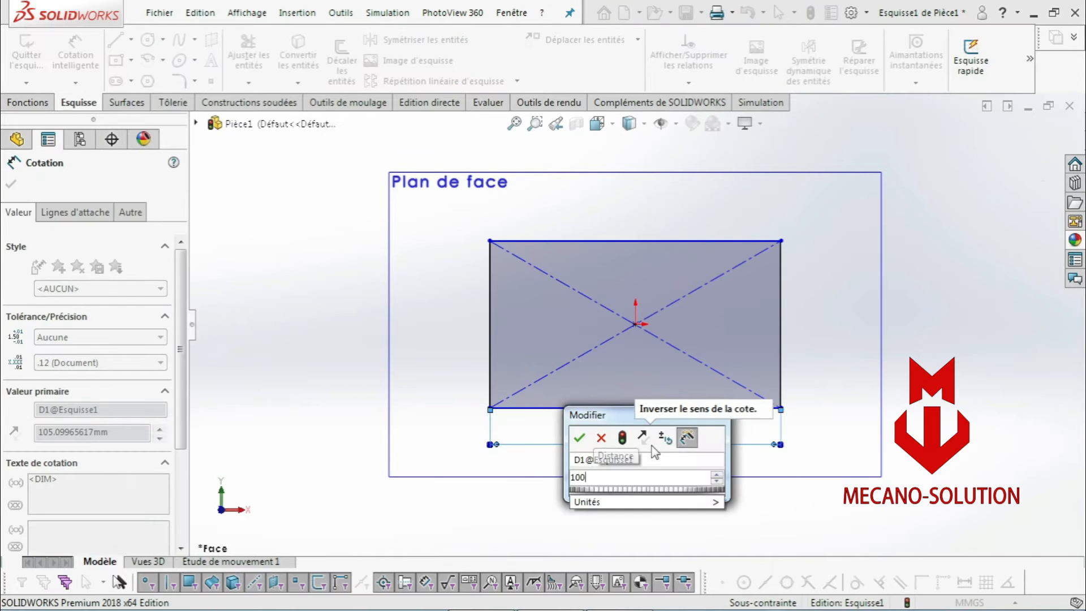
pyautogui.press('Return')
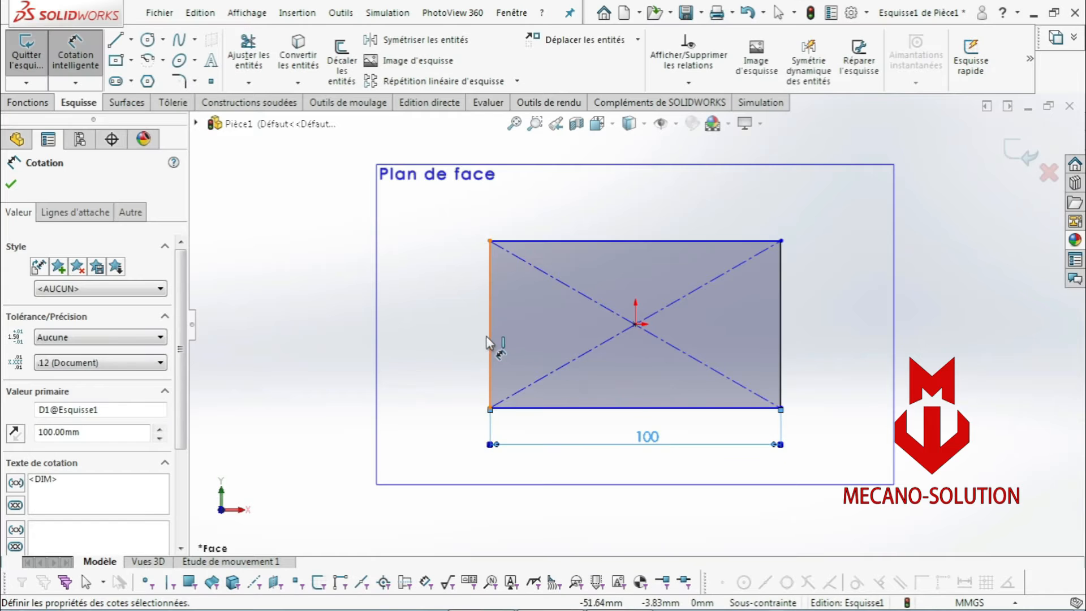
pyautogui.click(491, 342)
pyautogui.click(435, 351)
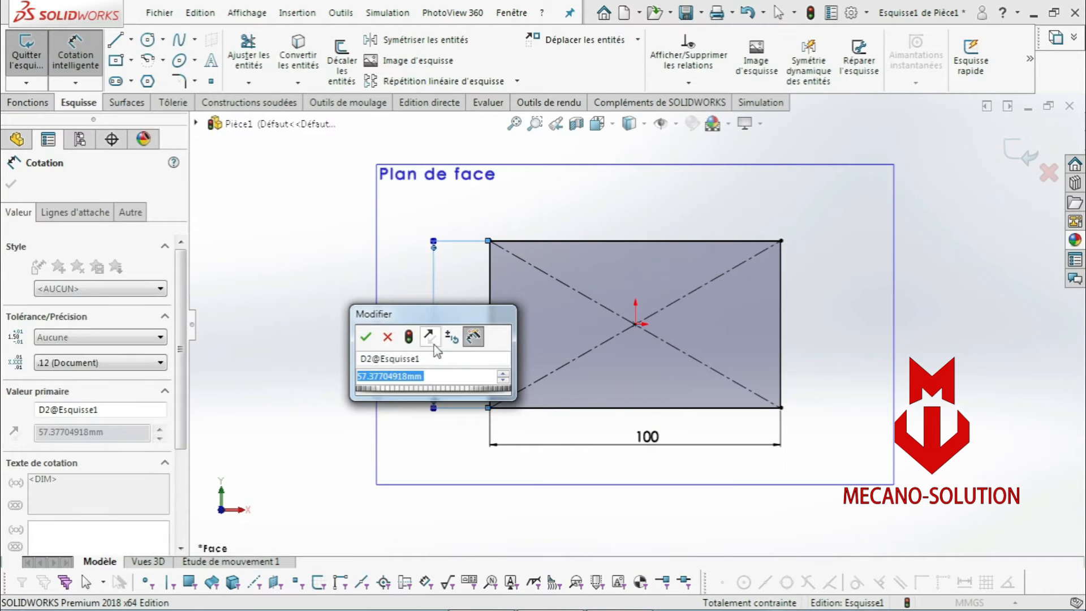
pyautogui.write('50')
pyautogui.press('Return')
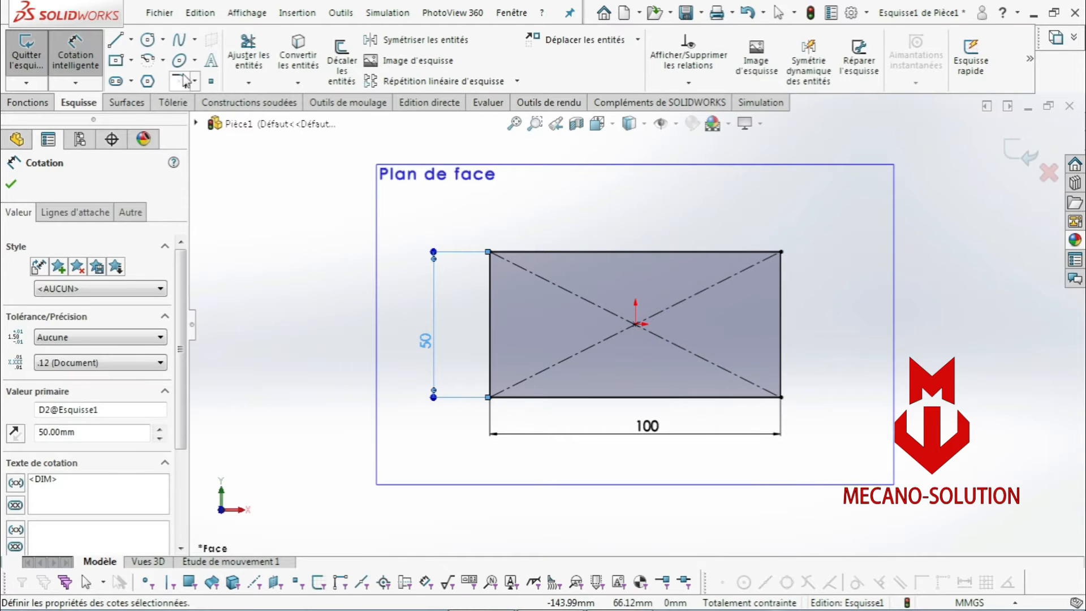
# Round all four corners of the rectangle with 1 mm sketch fillets.
pyautogui.click(181, 81)
pyautogui.scroll(-3, 512, 268)
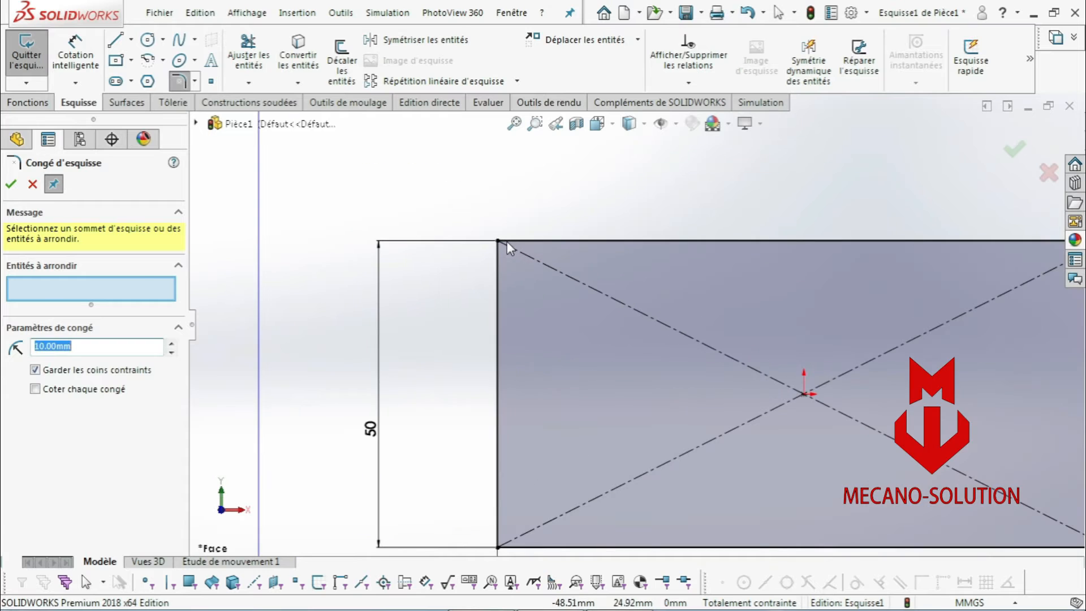
pyautogui.click(501, 242)
pyautogui.click(77, 349)
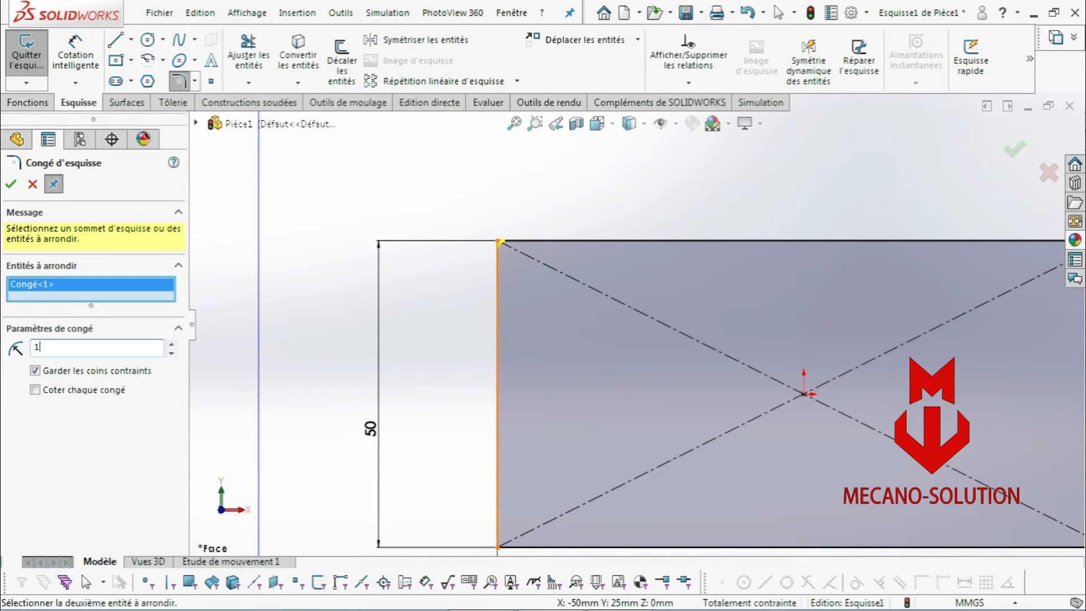
pyautogui.scroll(3, 560, 278)
pyautogui.scroll(-3, 562, 432)
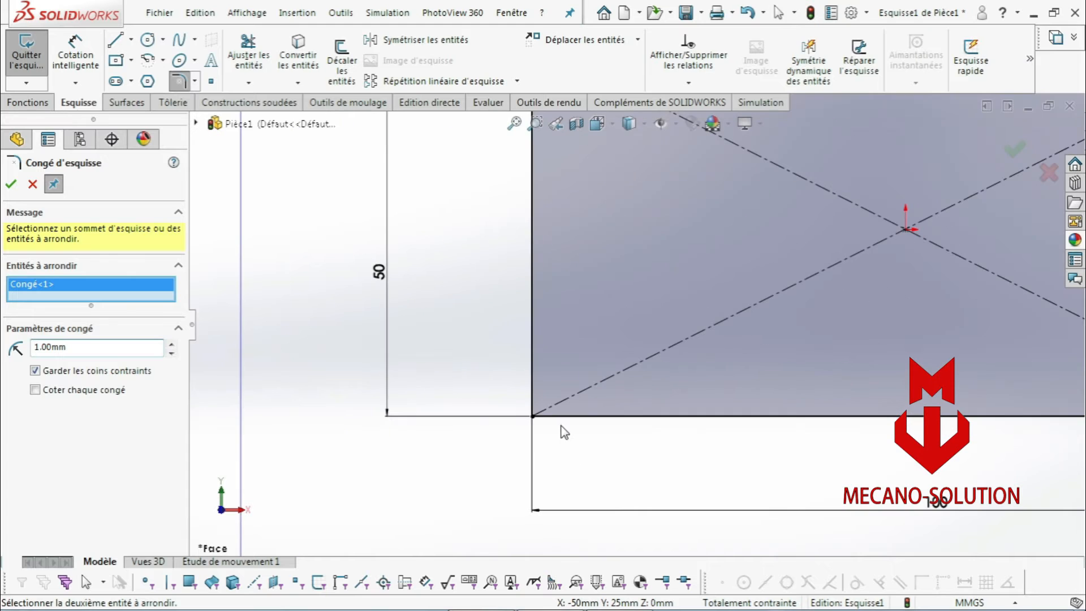
pyautogui.click(536, 418)
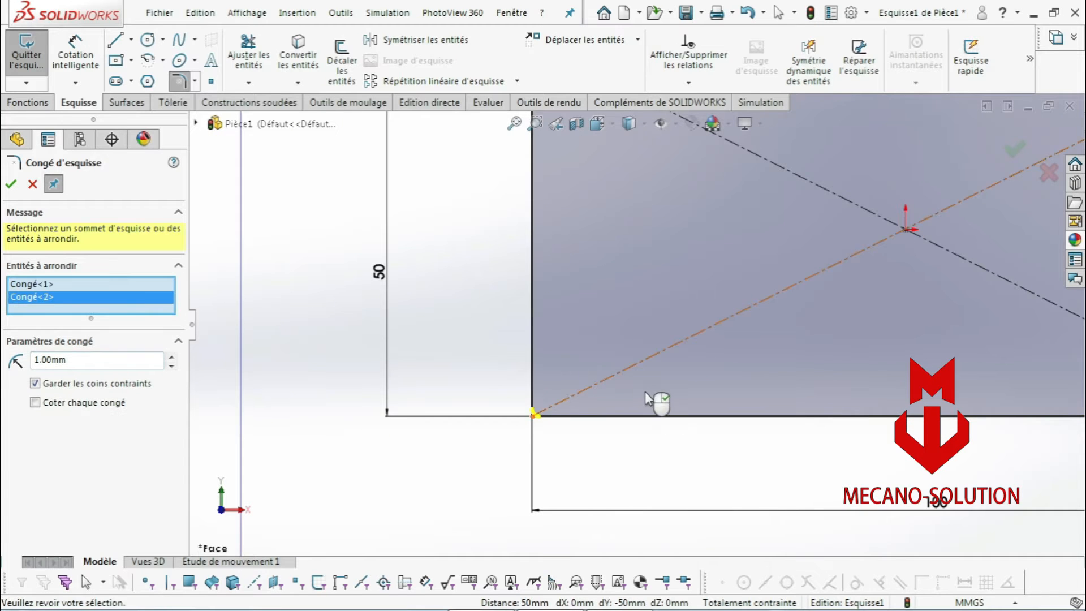
pyautogui.scroll(4, 656, 405)
pyautogui.scroll(-2, 786, 256)
pyautogui.scroll(-2, 887, 247)
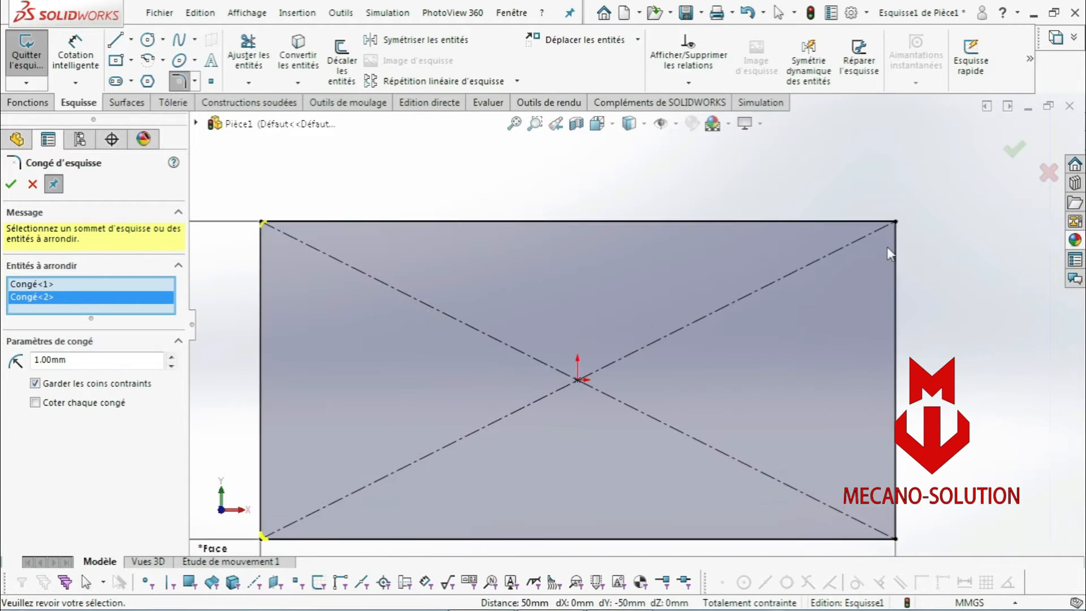
pyautogui.click(895, 222)
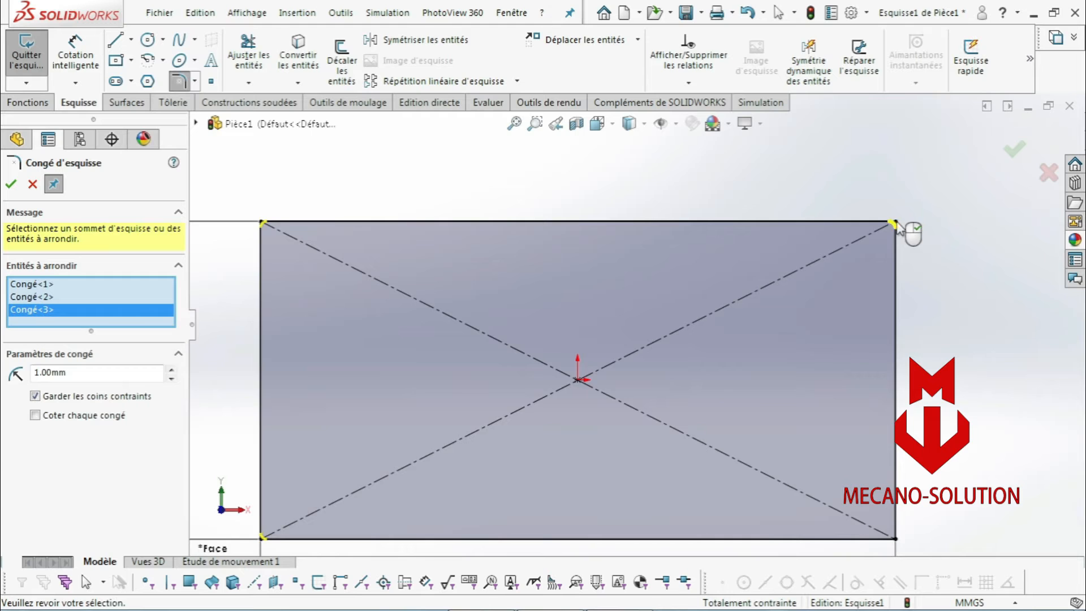
pyautogui.scroll(1, 884, 428)
pyautogui.scroll(-3, 814, 480)
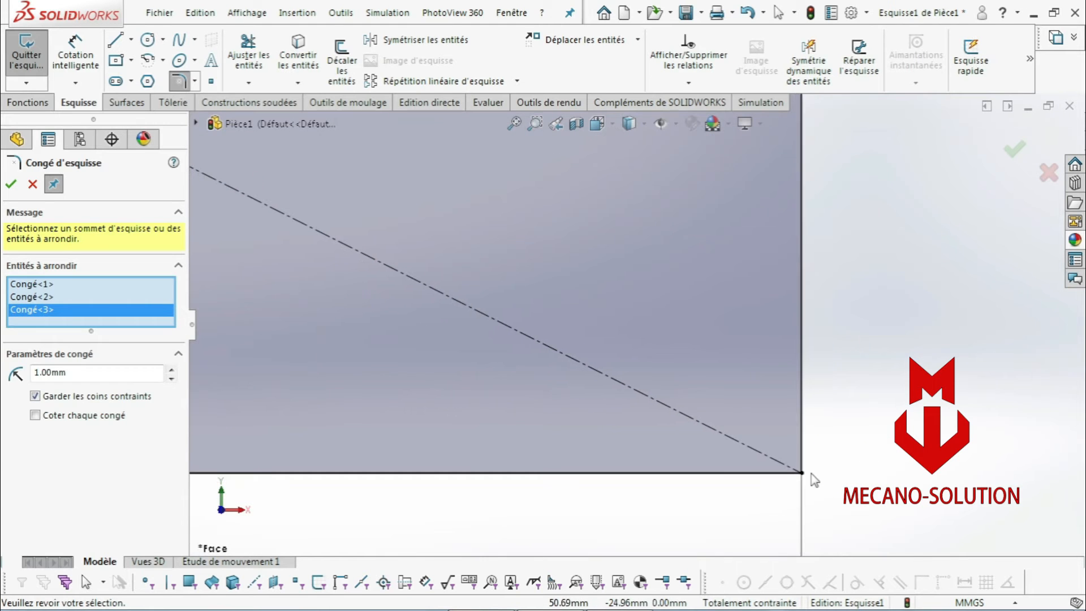
pyautogui.click(805, 476)
pyautogui.scroll(5, 439, 329)
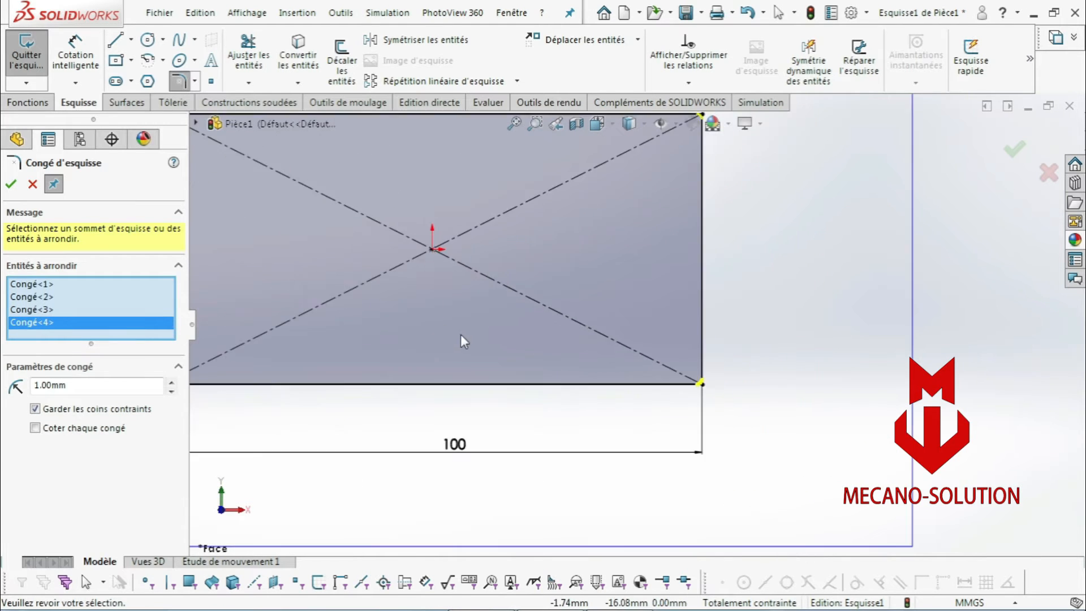
pyautogui.click(10, 184)
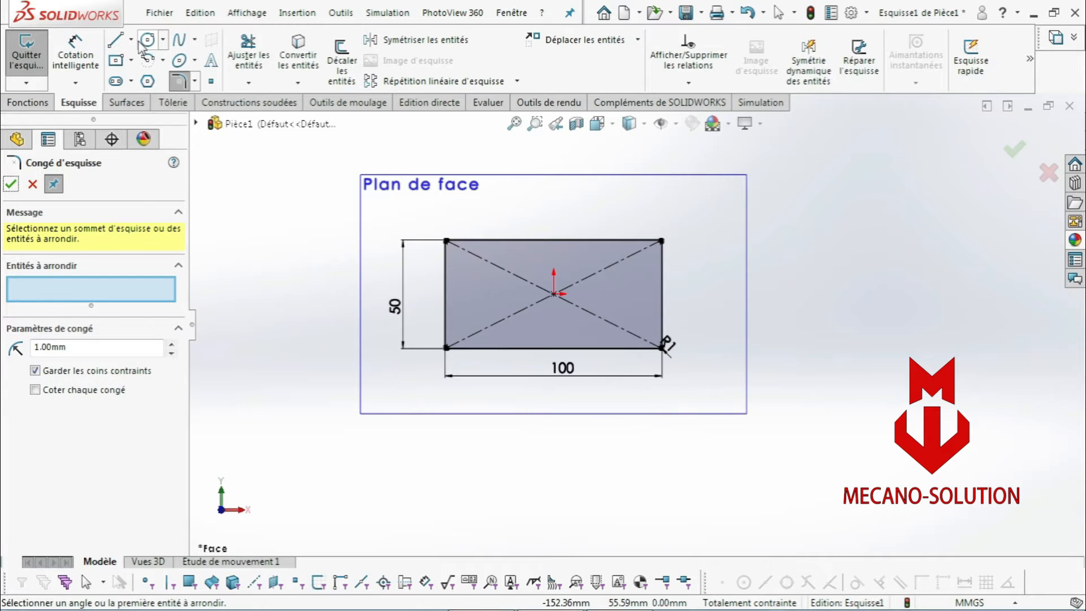
# Sketch a circle about 2.6 mm in diameter centred on the midpoint of the rectangle's right edge.
pyautogui.click(147, 41)
pyautogui.scroll(-4, 673, 308)
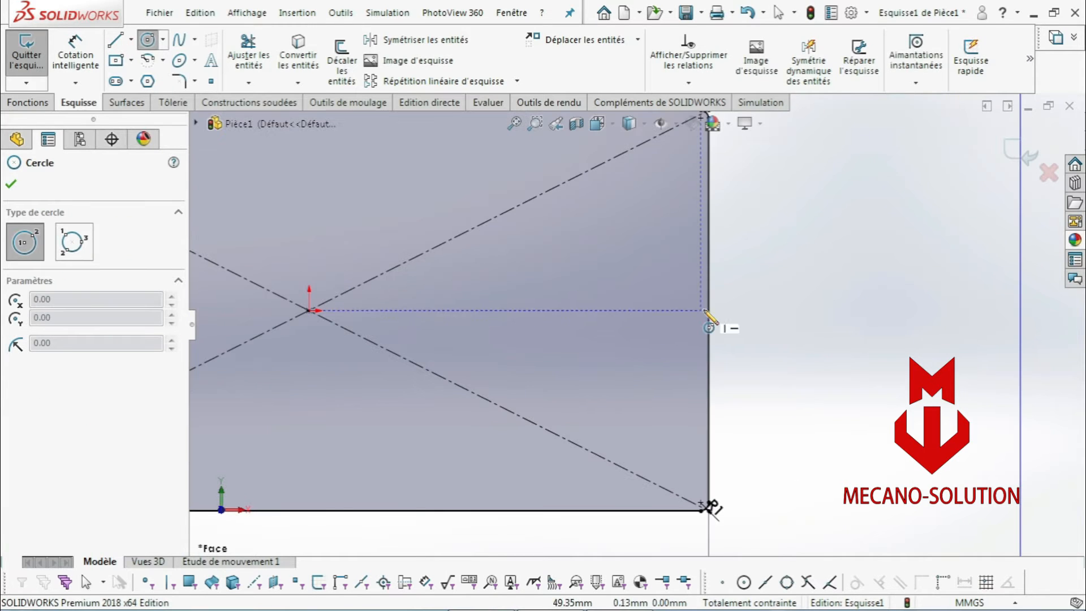
pyautogui.click(709, 310)
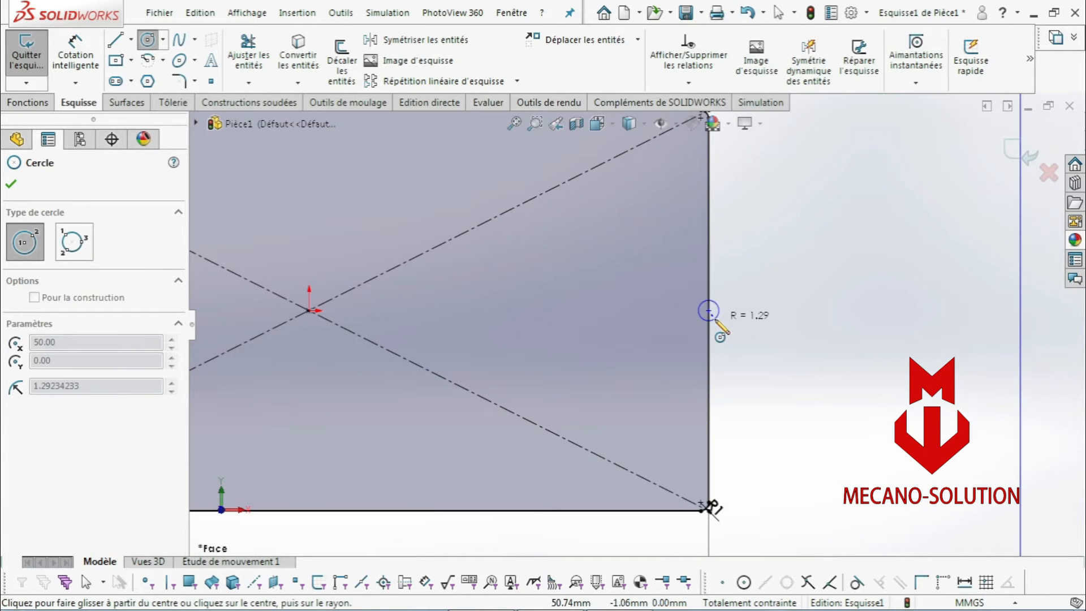
pyautogui.click(718, 319)
# Dimension the small circle on the right edge to a 3 mm diameter.
pyautogui.click(76, 56)
pyautogui.scroll(-5, 714, 345)
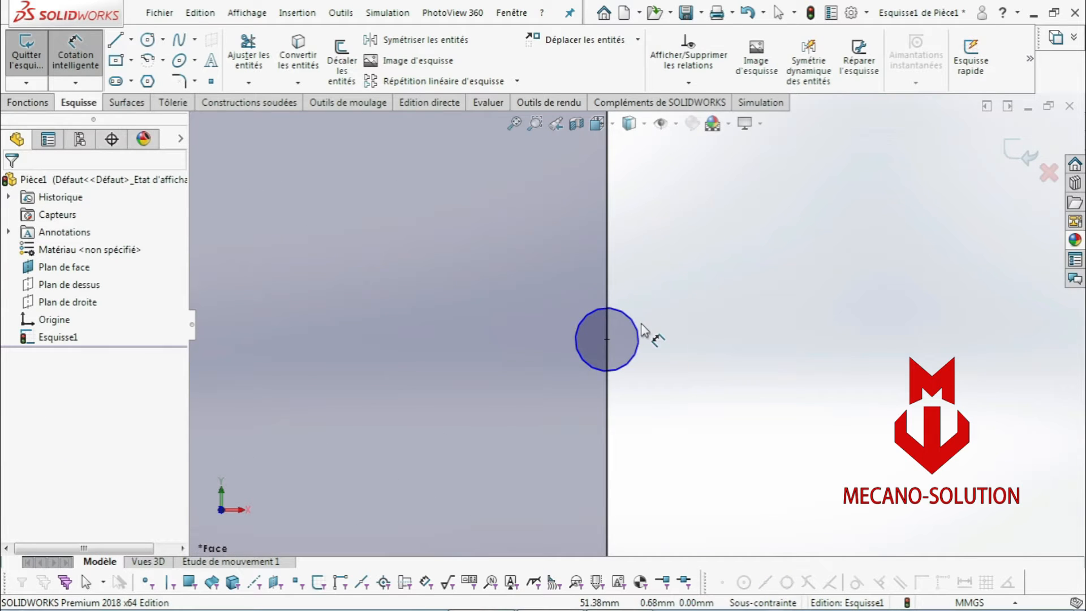
pyautogui.click(639, 333)
pyautogui.click(729, 294)
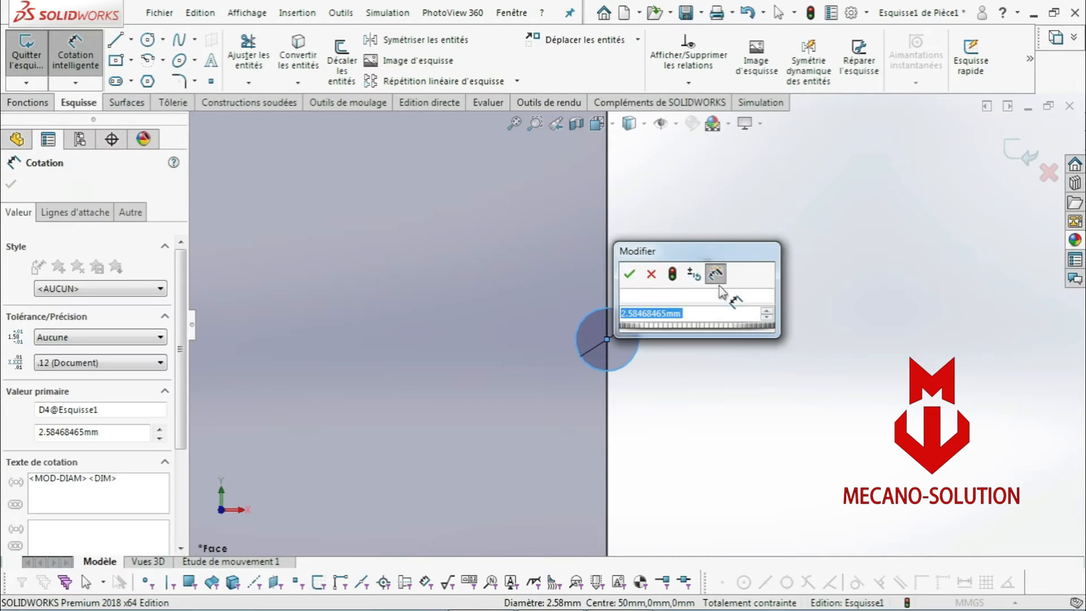
pyautogui.write('3')
pyautogui.press('Return')
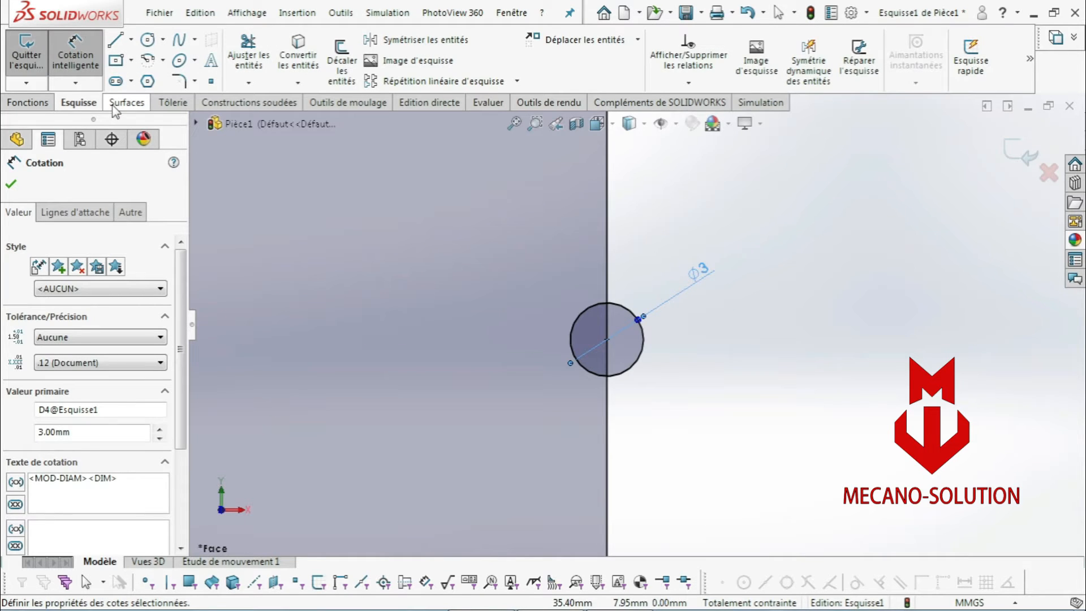
# Trim the right edge inside the circle and both circle arcs to leave a gap, accepting the relation removal, and exit the sketch.
pyautogui.click(248, 55)
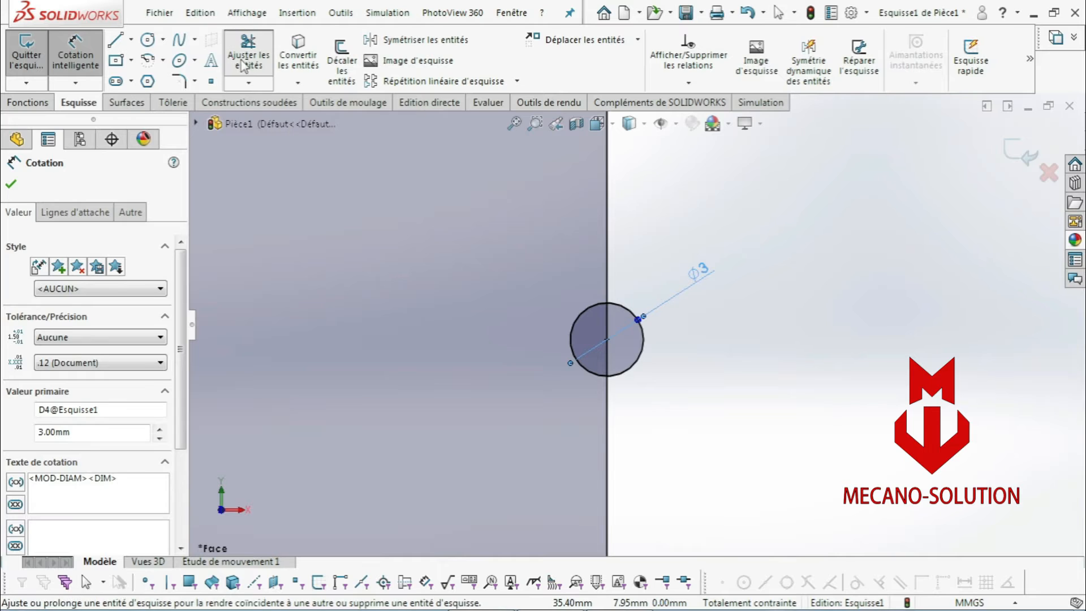
pyautogui.click(607, 311)
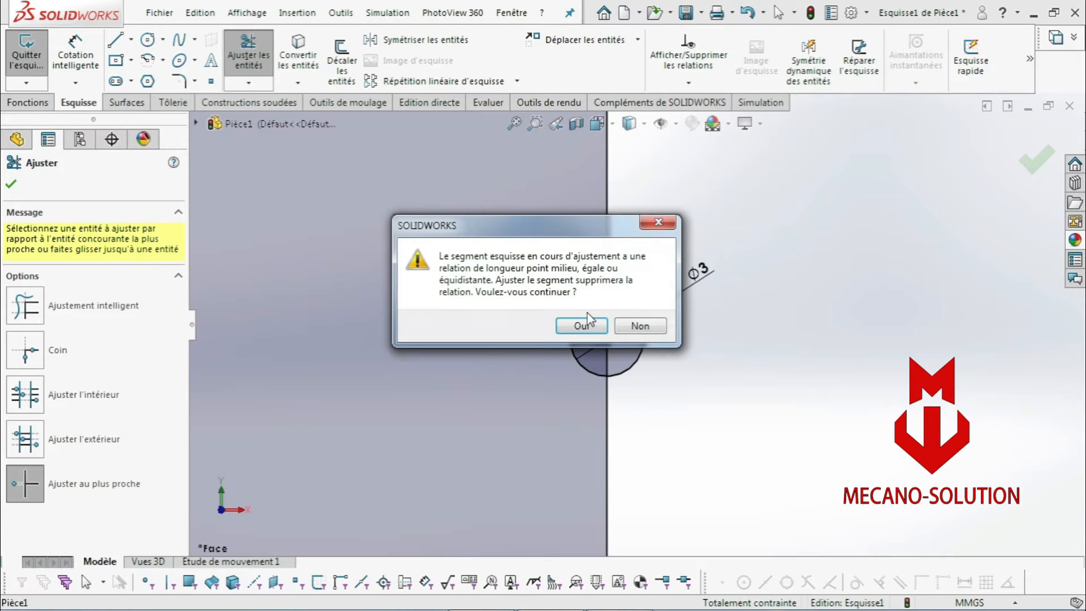
pyautogui.click(583, 327)
pyautogui.click(571, 348)
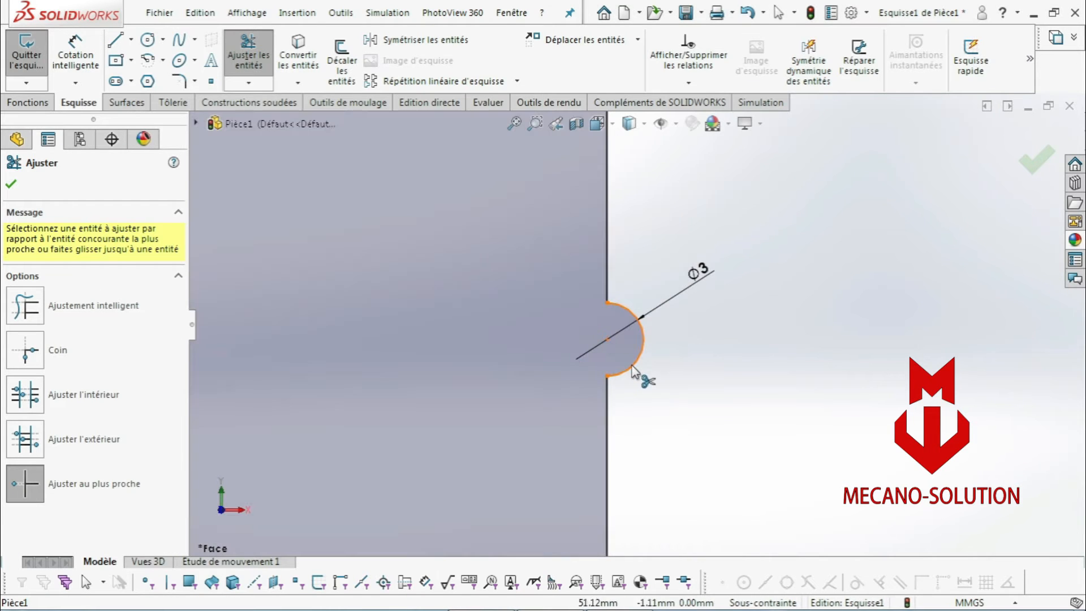
pyautogui.click(632, 365)
pyautogui.press('f')
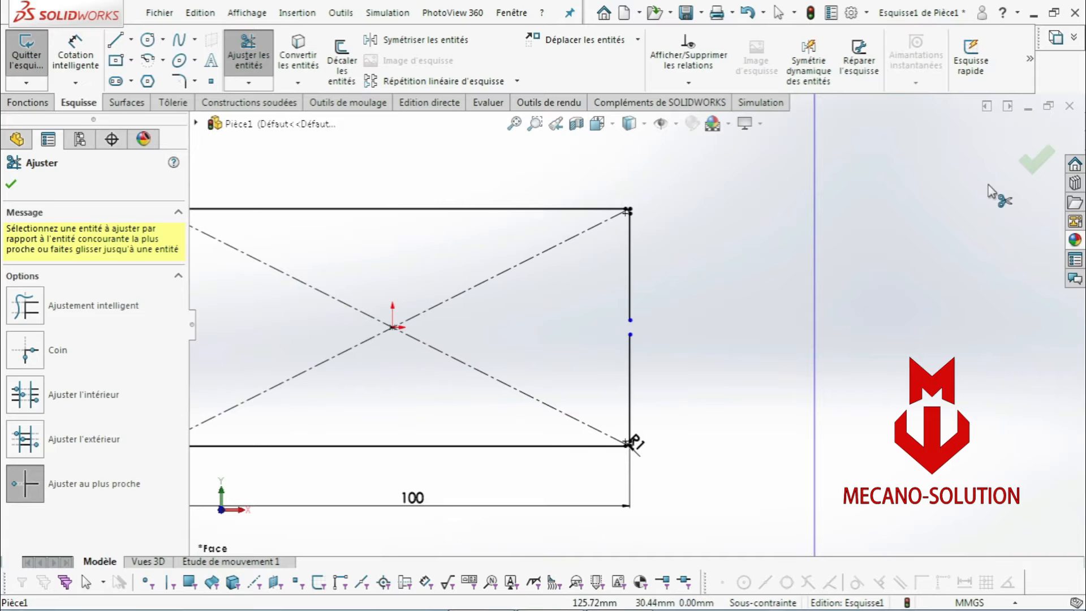
pyautogui.click(1031, 164)
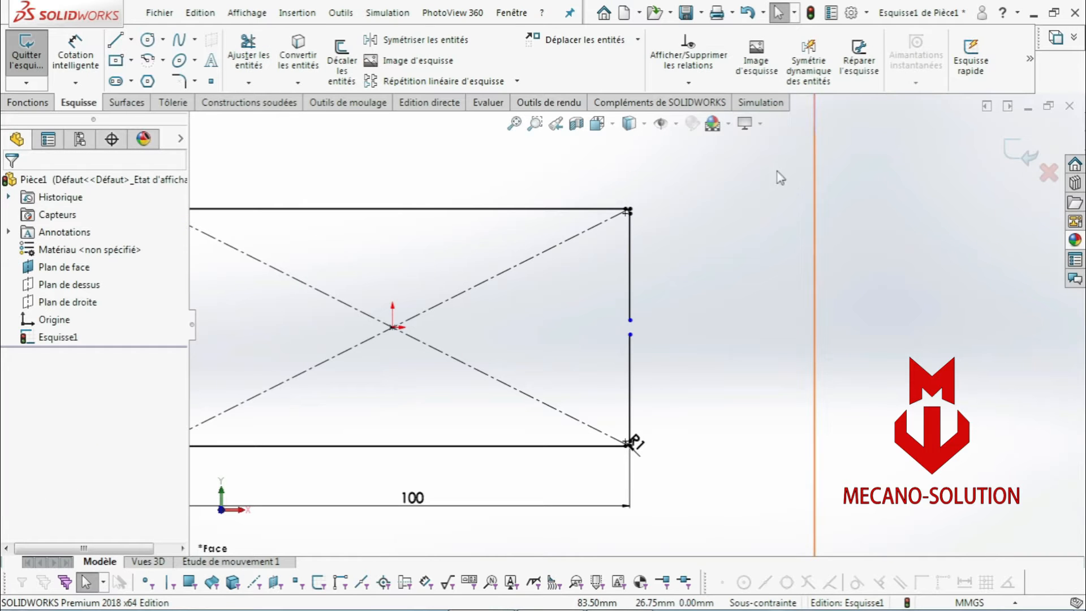
pyautogui.press('f')
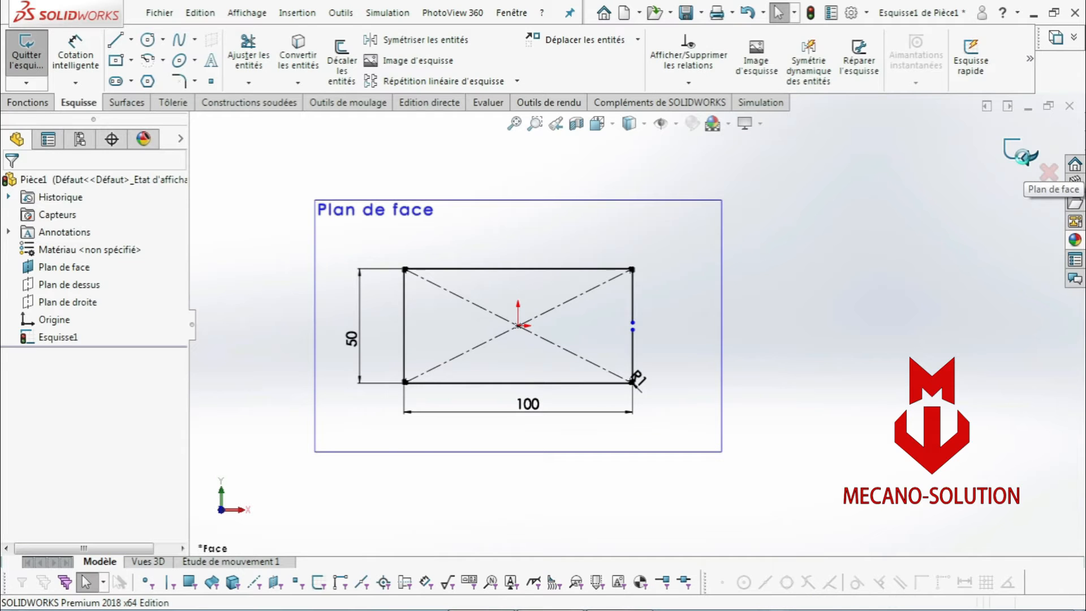
pyautogui.click(1027, 164)
pyautogui.moveTo(536, 321)
pyautogui.mouseDown(button='middle')
pyautogui.moveTo(467, 363)
pyautogui.moveTo(548, 322)
pyautogui.moveTo(606, 211)
pyautogui.moveTo(632, 312)
pyautogui.mouseUp(button='middle')
pyautogui.scroll(-3, 632, 313)
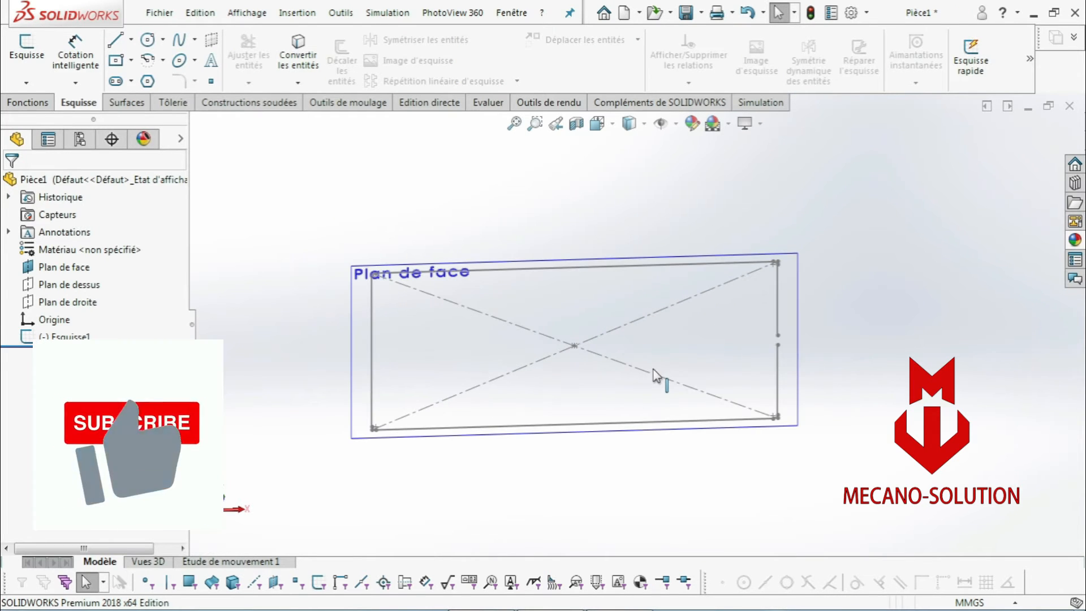
pyautogui.scroll(1, 690, 428)
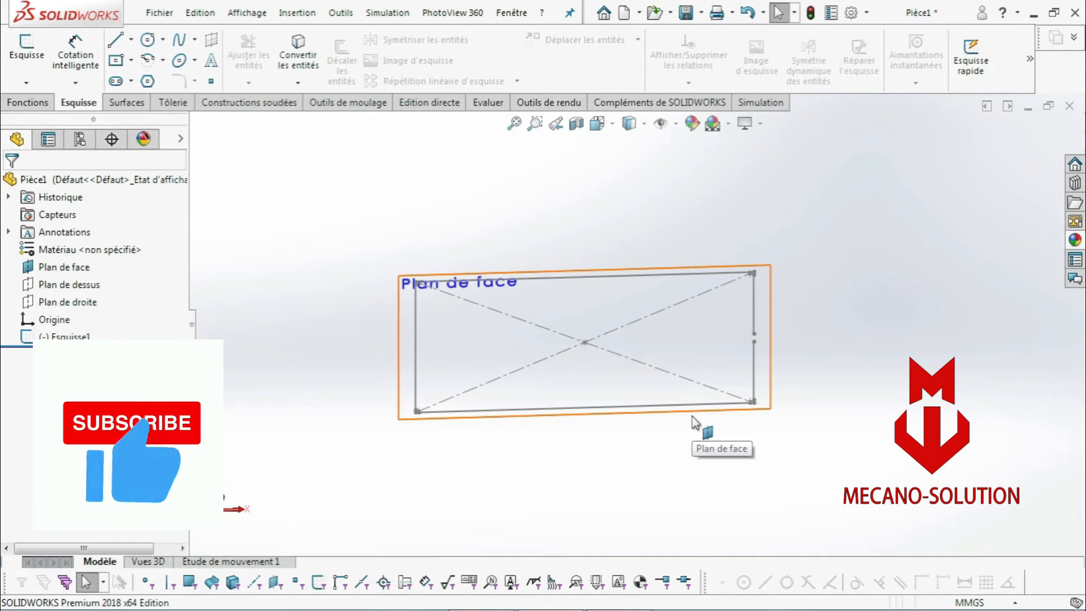
pyautogui.click(692, 413)
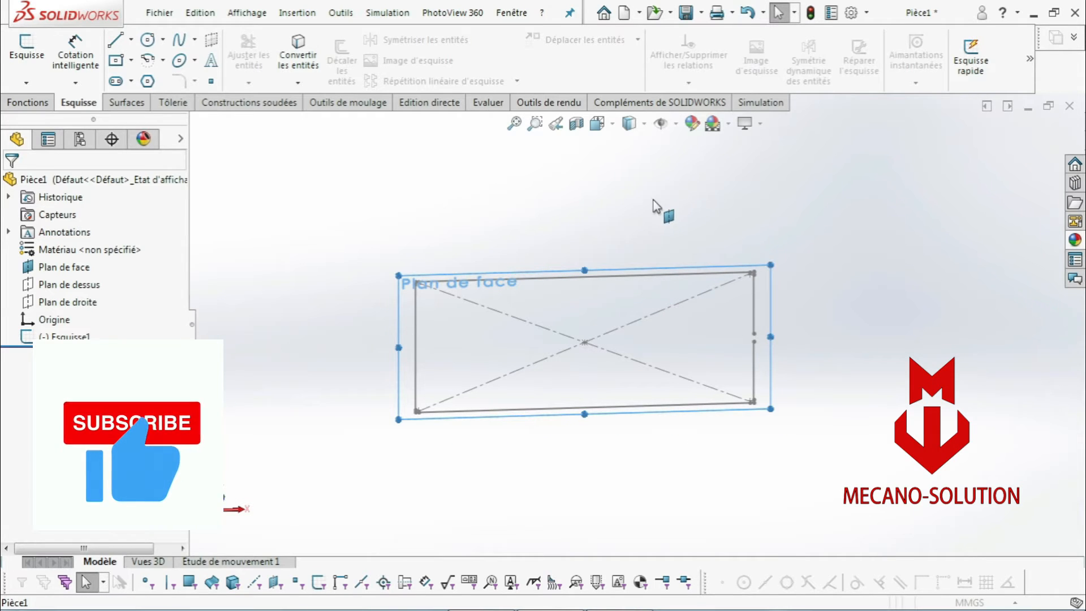
pyautogui.keyDown('ctrl'); pyautogui.moveTo(673, 268); pyautogui.dragTo(676, 271); pyautogui.keyUp('ctrl')
pyautogui.hotkey('ctrl', '7')
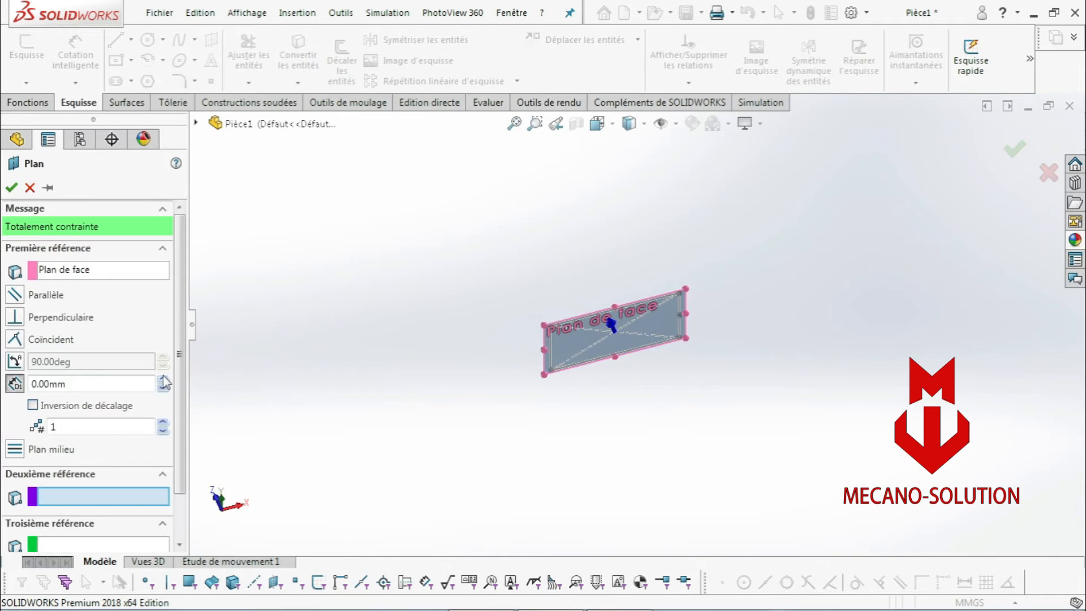
pyautogui.click(164, 380)
pyautogui.click(163, 380)
pyautogui.click(164, 379)
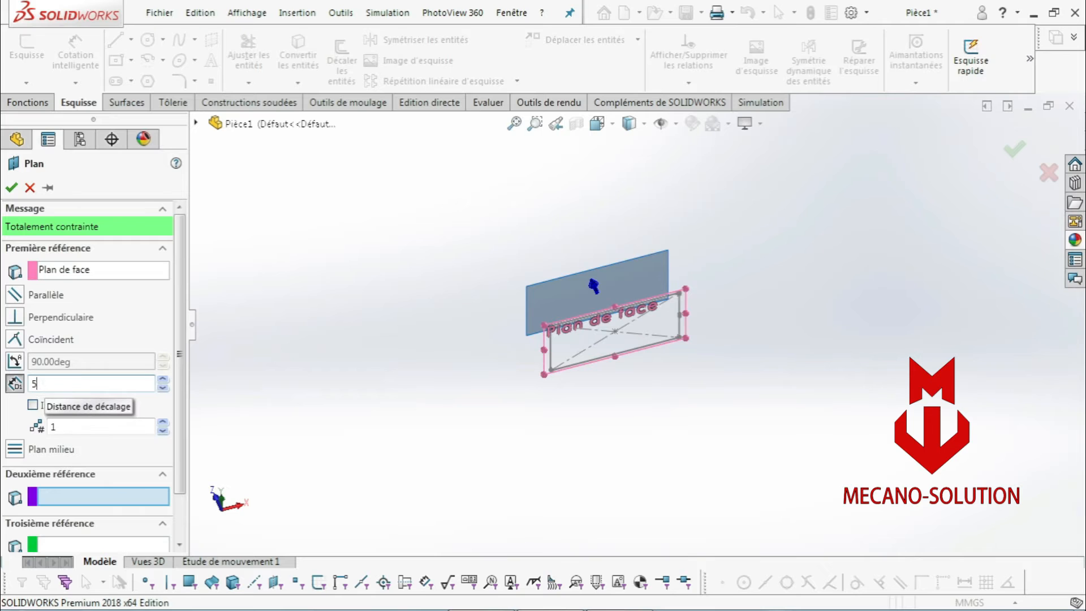
pyautogui.scroll(1, 45, 384)
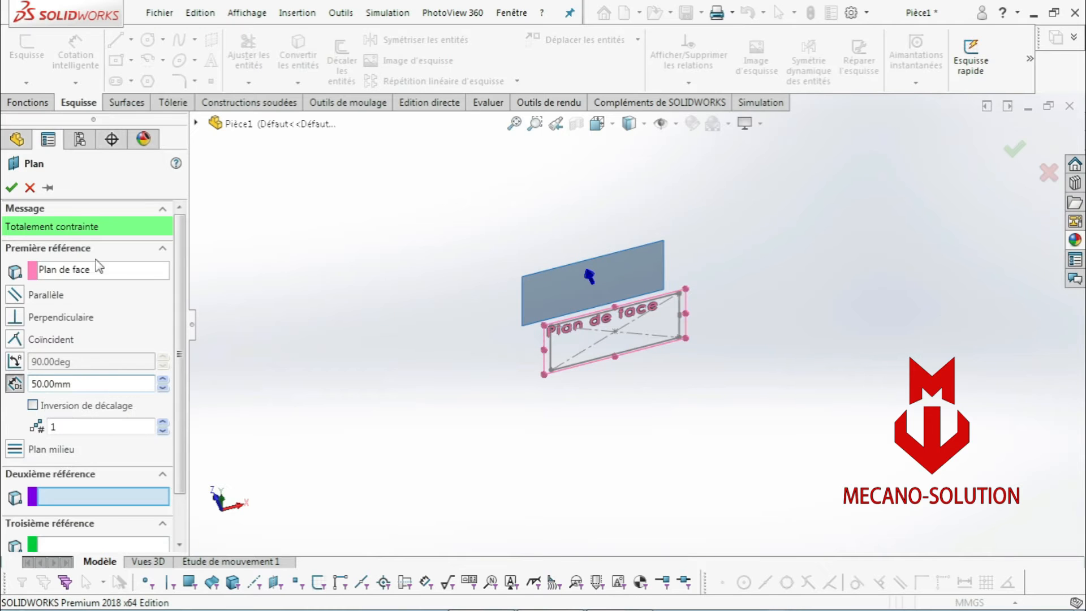
pyautogui.click(28, 189)
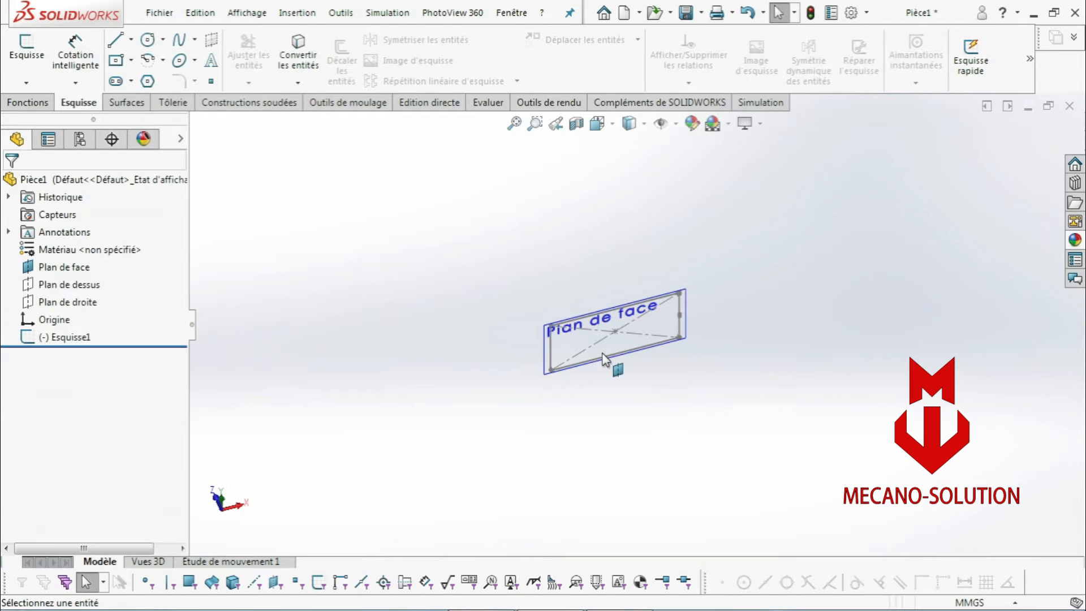
# Create a reference plane offset 50 mm from the front plane.
pyautogui.click(26, 107)
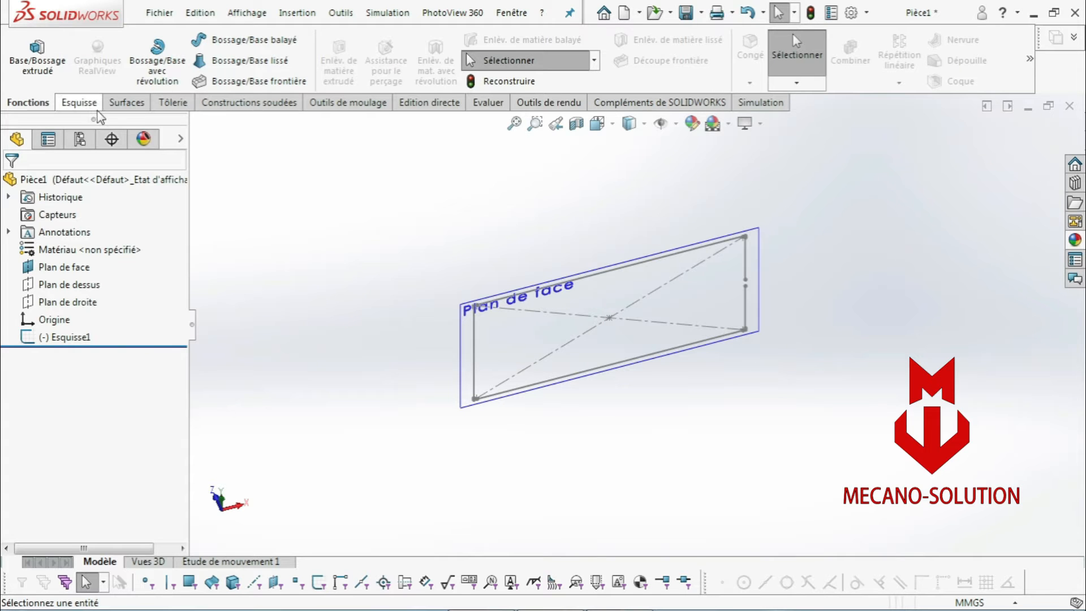
pyautogui.click(1031, 61)
pyautogui.click(807, 150)
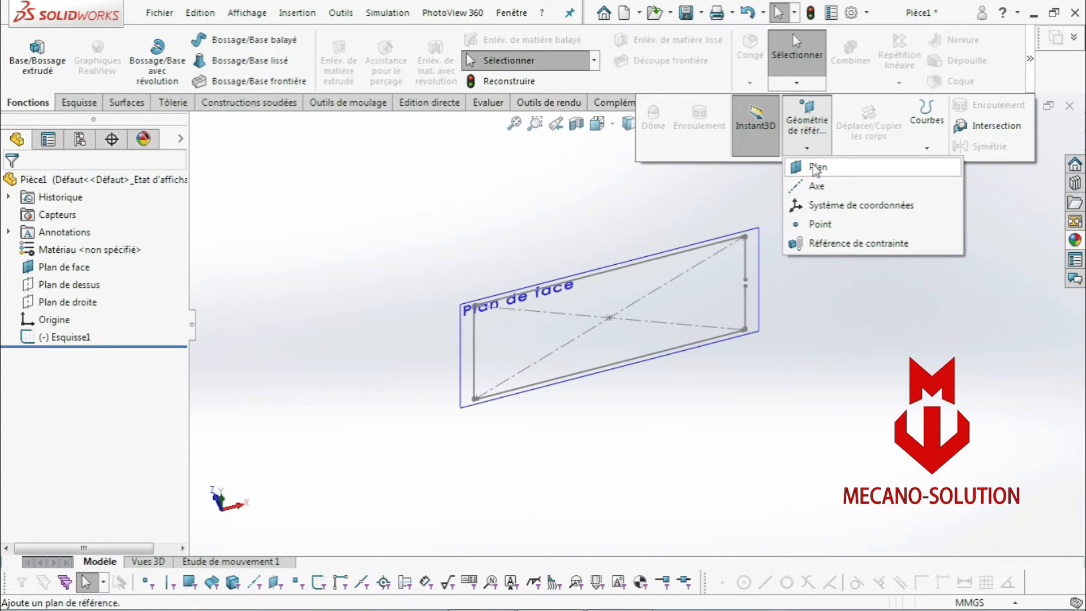
pyautogui.click(815, 168)
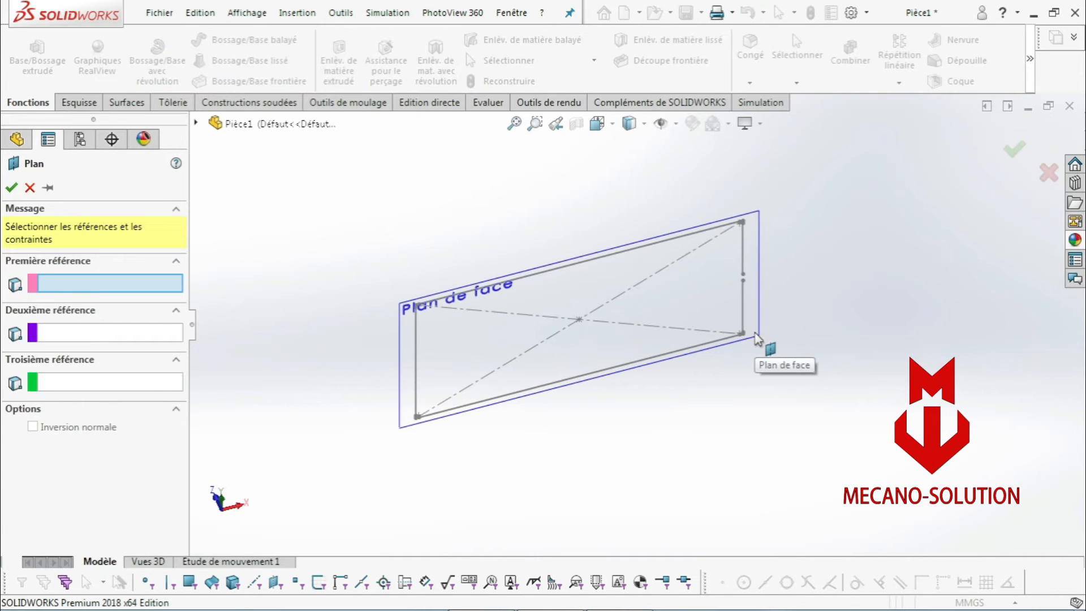
pyautogui.click(758, 340)
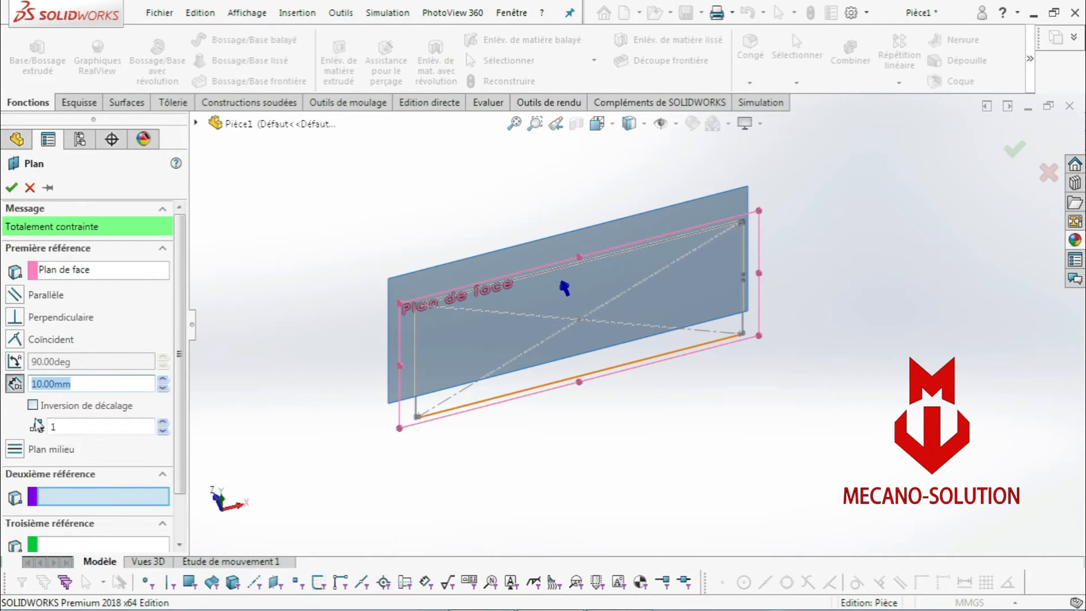
pyautogui.write('50')
pyautogui.press('Return')
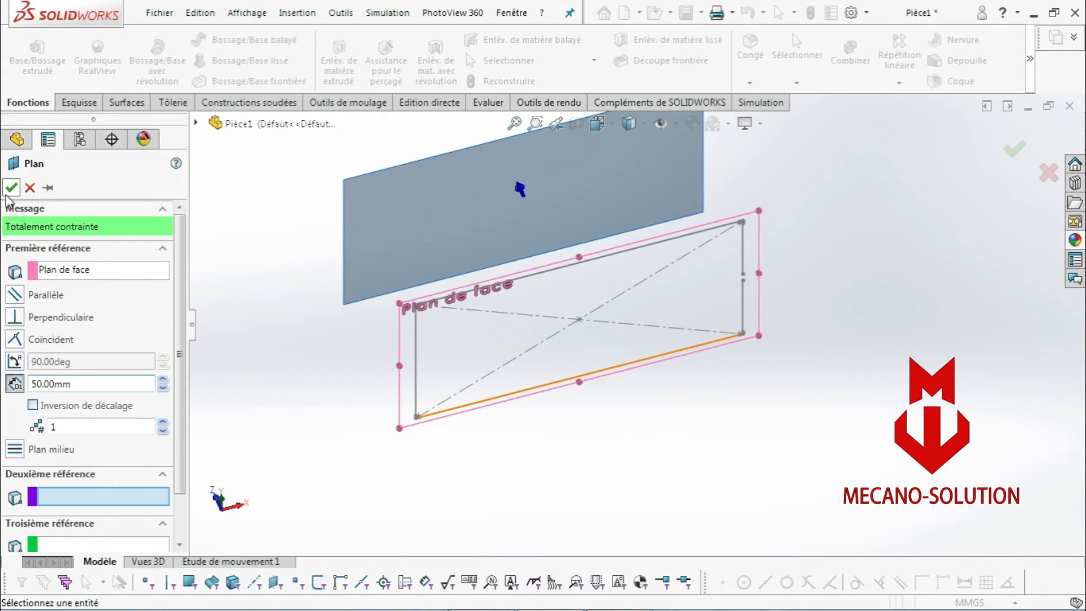
pyautogui.click(1014, 149)
# Sketch a circle about 32 mm in diameter centred on the origin, on the new offset plane viewed face-on.
pyautogui.rightClick(703, 211)
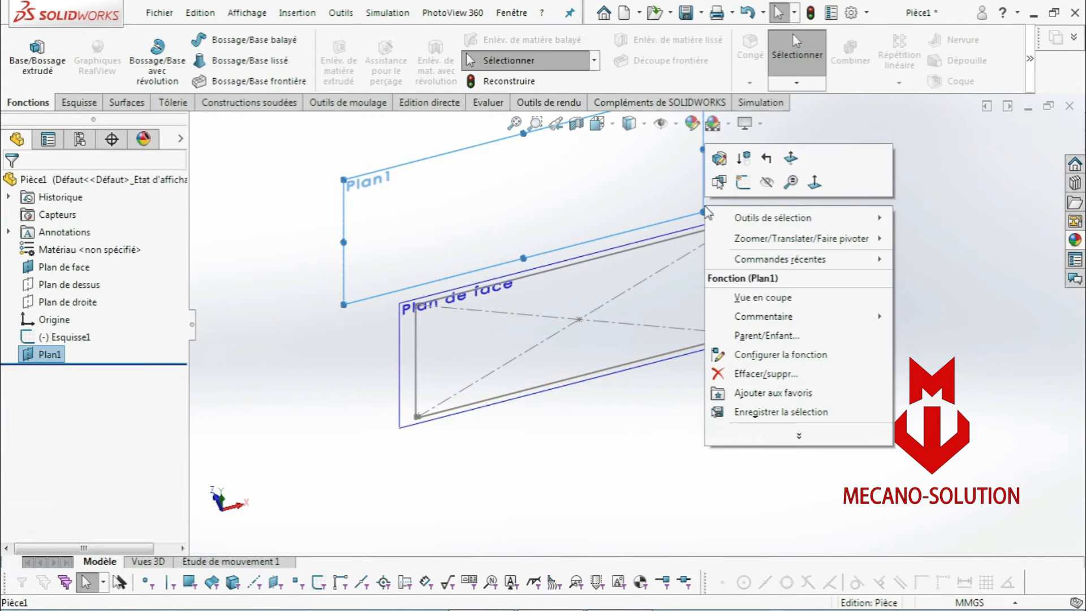
pyautogui.click(810, 184)
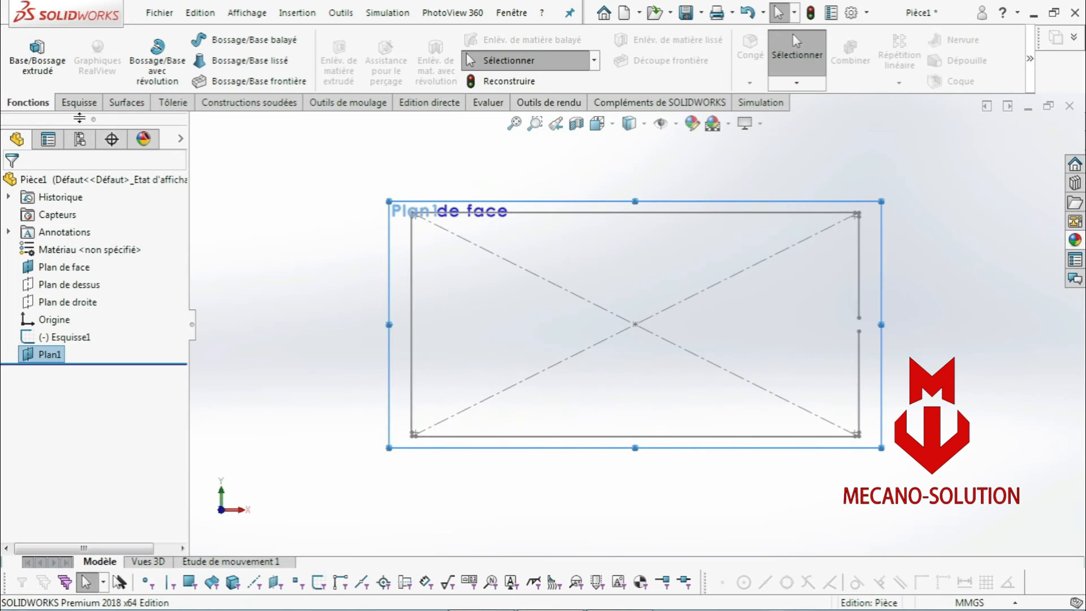
pyautogui.click(79, 102)
pyautogui.click(148, 39)
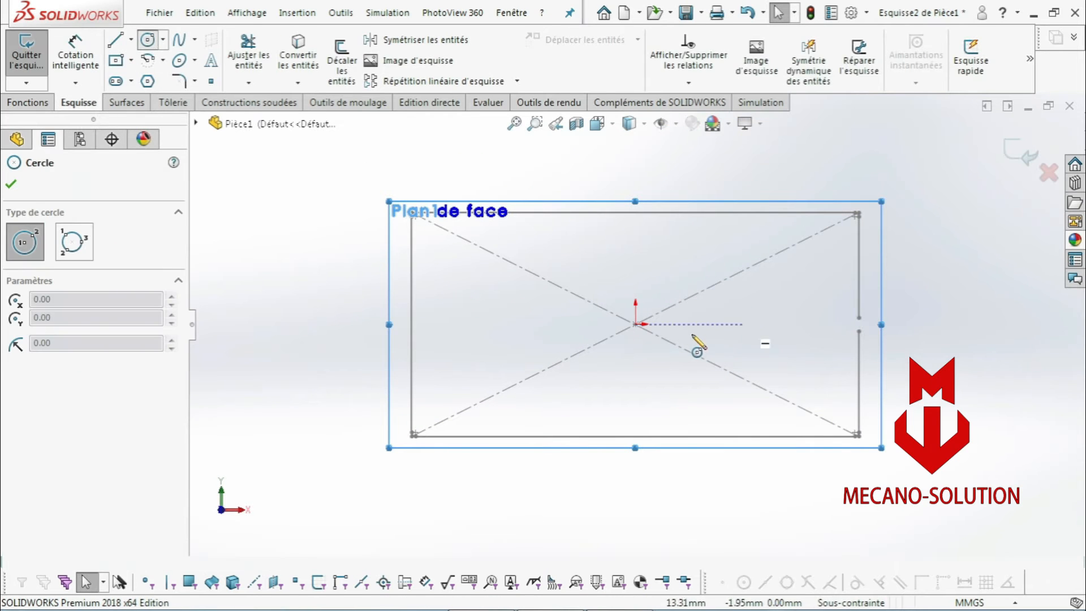
pyautogui.click(635, 324)
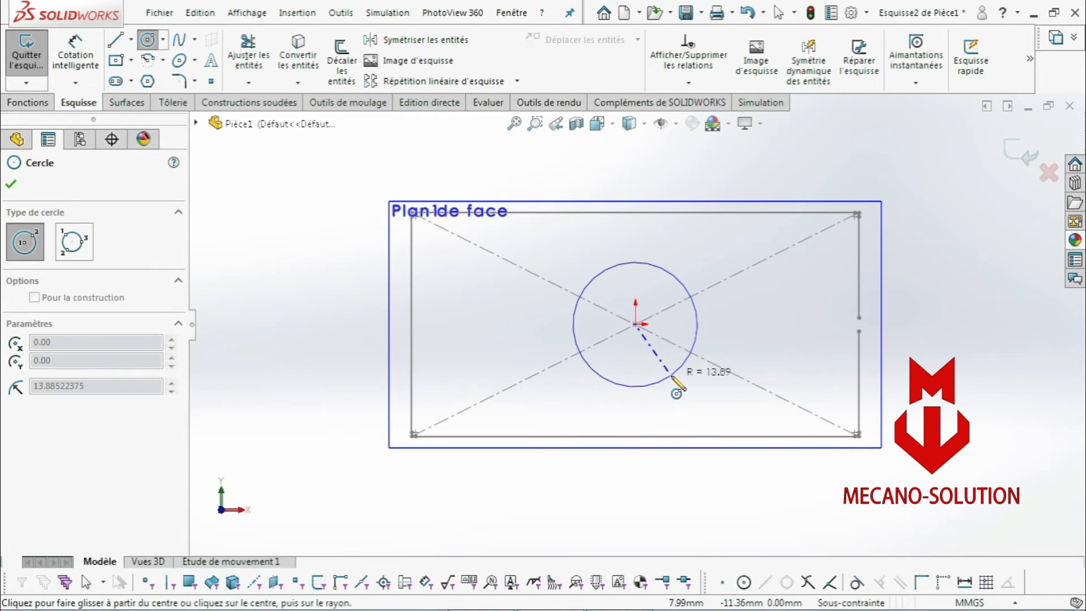
pyautogui.click(677, 385)
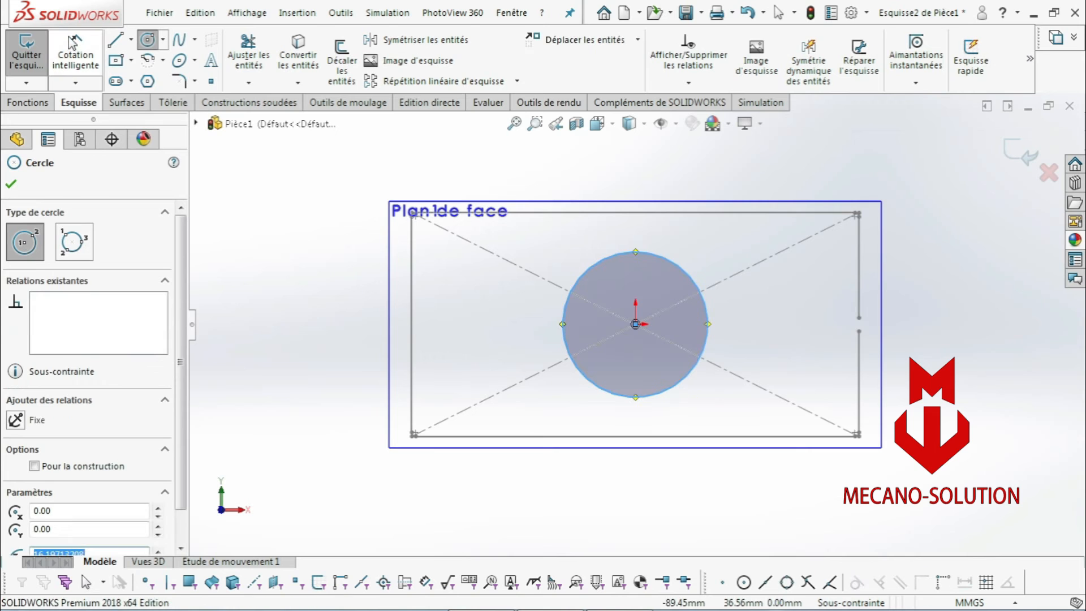
# Dimension the circle on the offset plane to a 30 mm diameter.
pyautogui.click(75, 57)
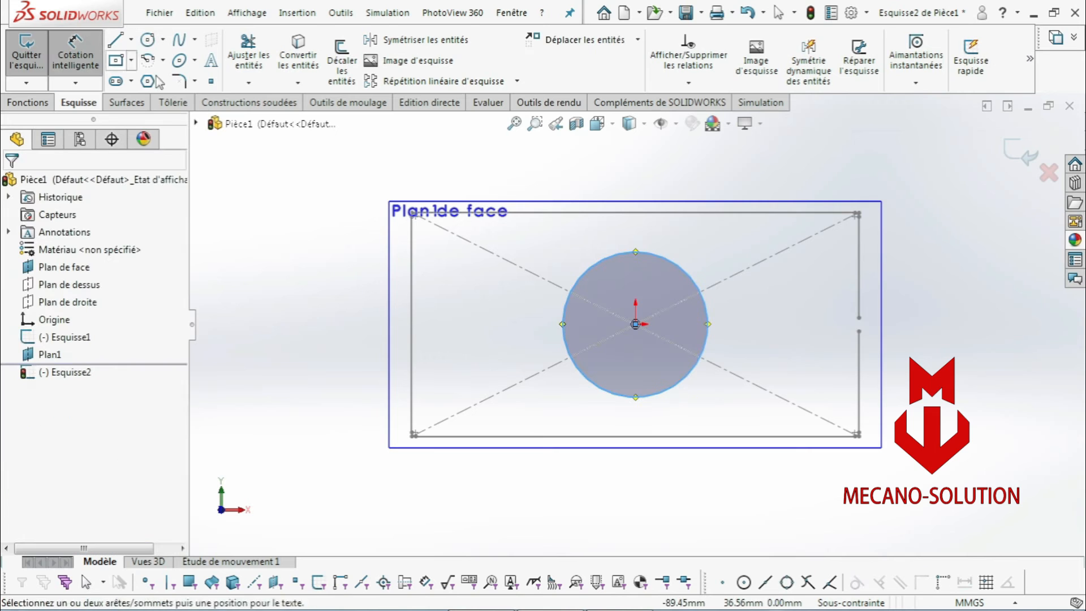
pyautogui.click(693, 282)
pyautogui.click(751, 186)
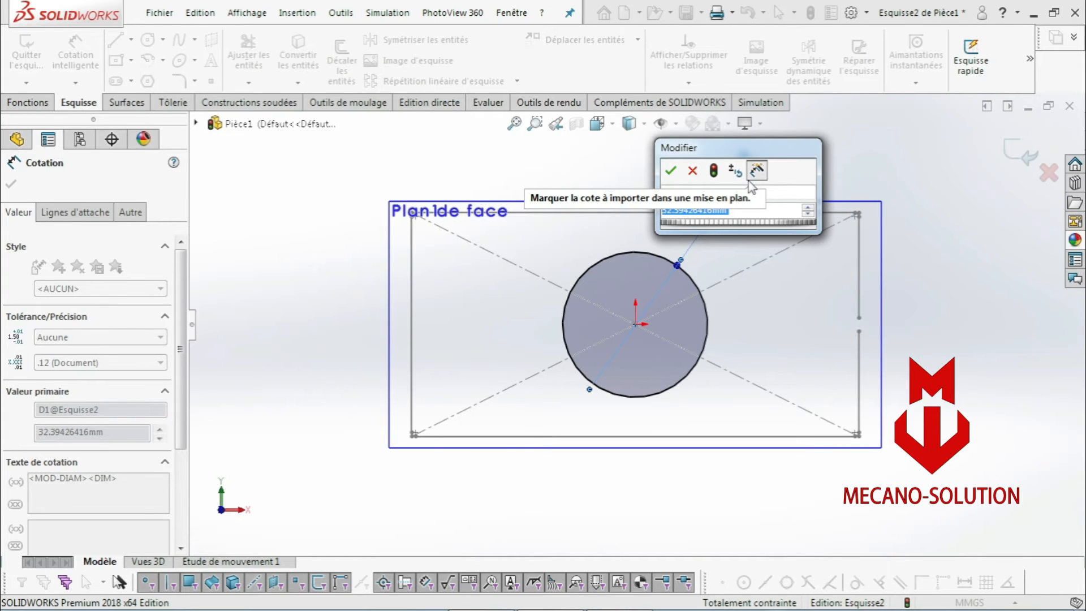
pyautogui.write('50')
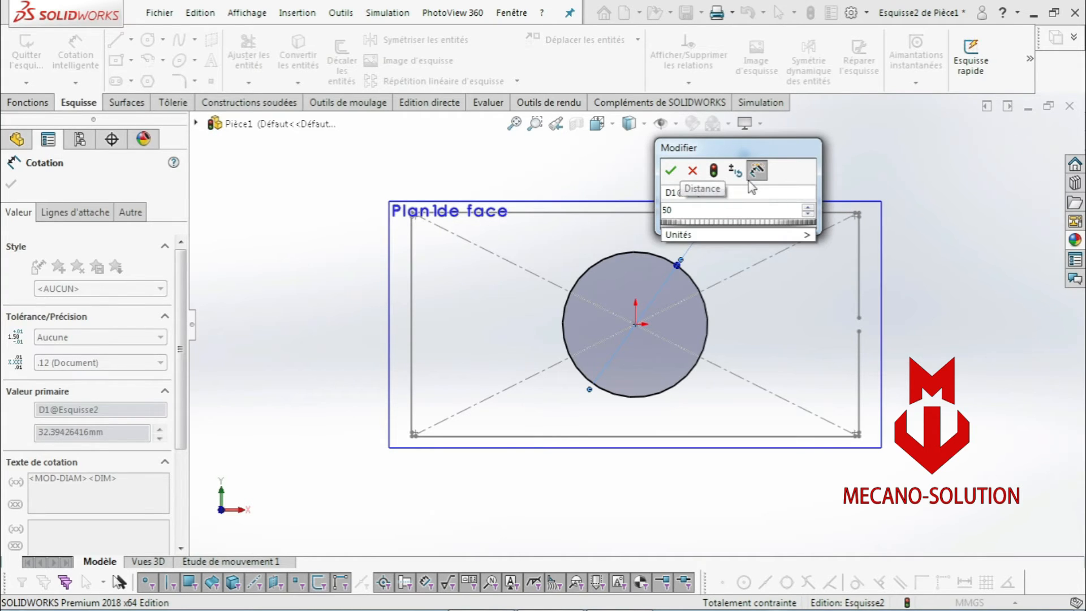
pyautogui.press('BackSpace')
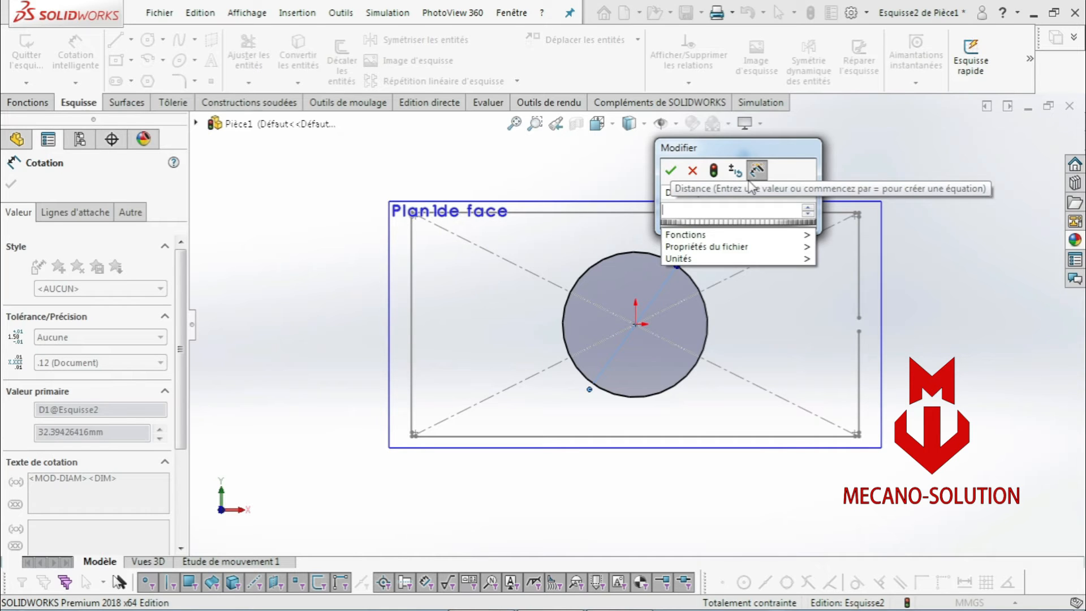
pyautogui.write('30')
pyautogui.press('Return')
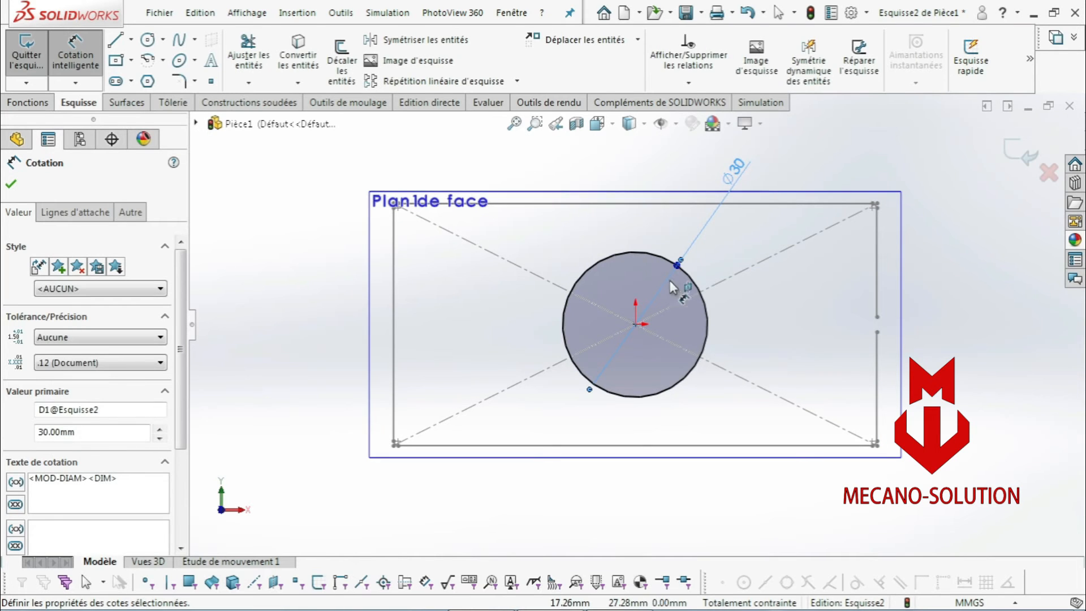
# Sketch a small circle about 3.6 mm in diameter centred on the right quadrant point of the 30 mm circle.
pyautogui.scroll(-2, 700, 334)
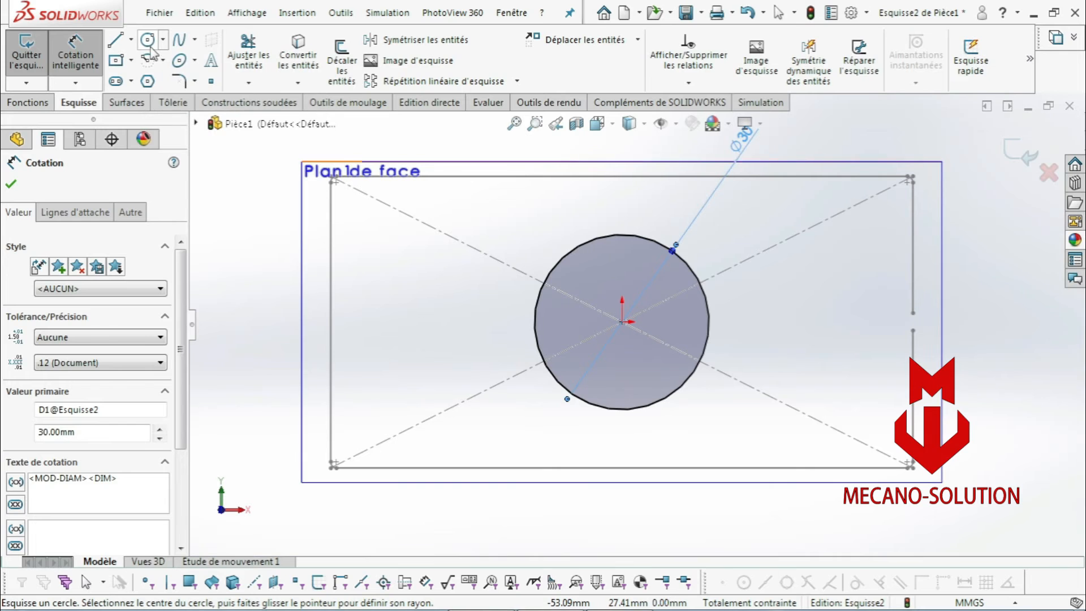
pyautogui.scroll(-2, 763, 331)
pyautogui.scroll(-2, 730, 335)
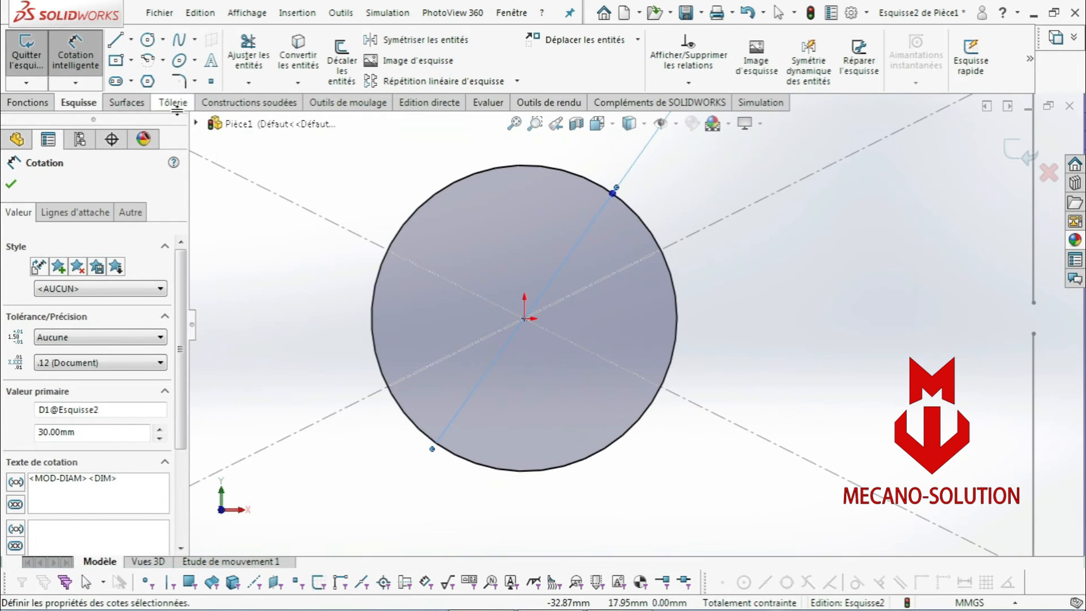
pyautogui.click(148, 41)
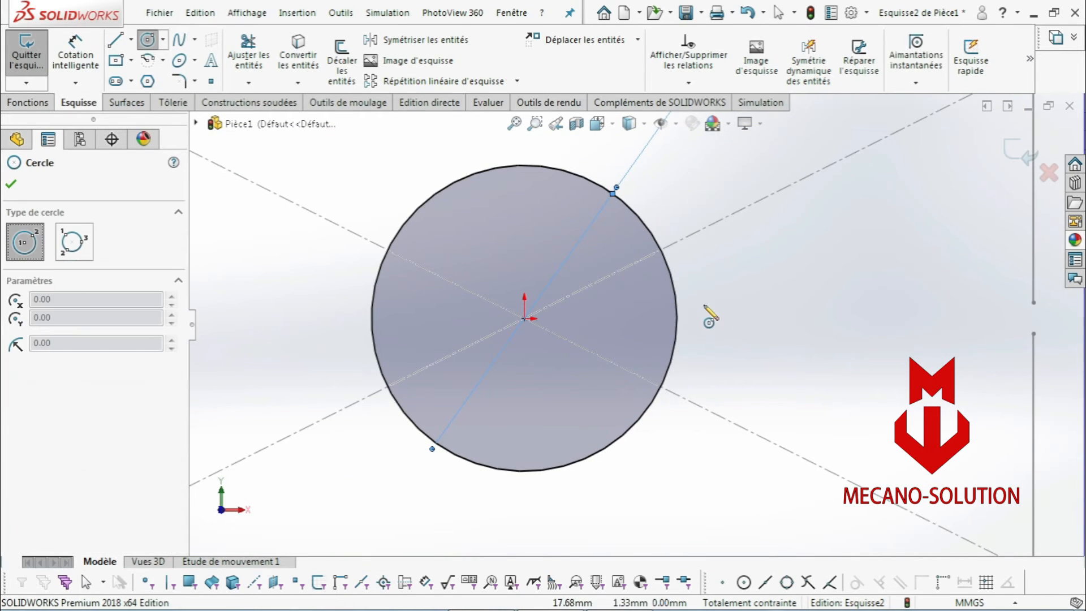
pyautogui.click(676, 319)
pyautogui.click(695, 318)
pyautogui.press('Escape')
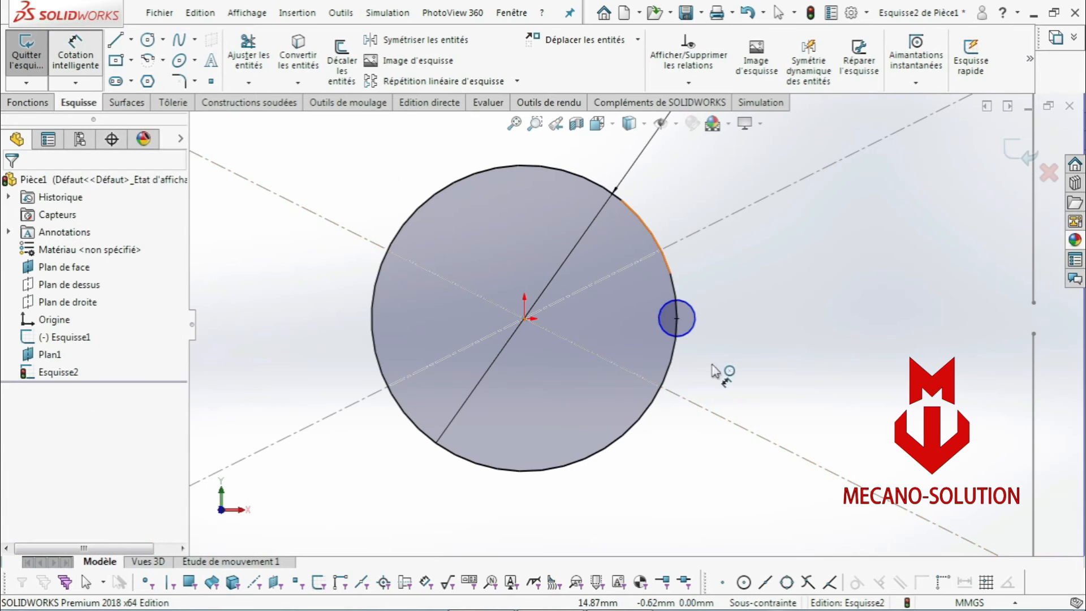
# Dimension the small circle on the 30 mm circle's right side to a 3 mm diameter.
pyautogui.scroll(-1, 694, 319)
pyautogui.click(694, 320)
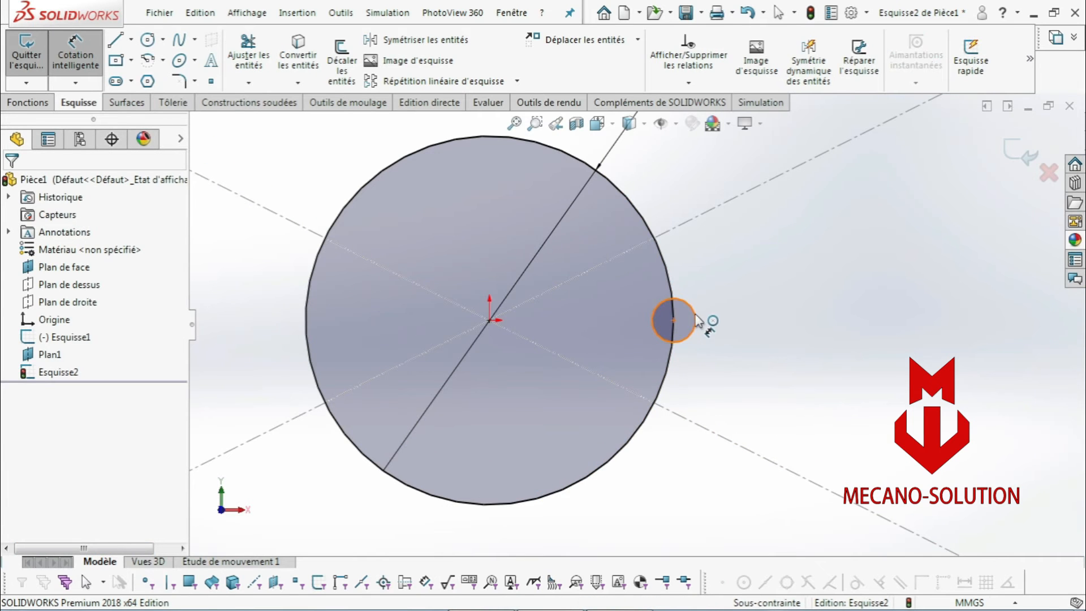
pyautogui.click(746, 288)
pyautogui.write('3.58399373mm')
pyautogui.press('Return')
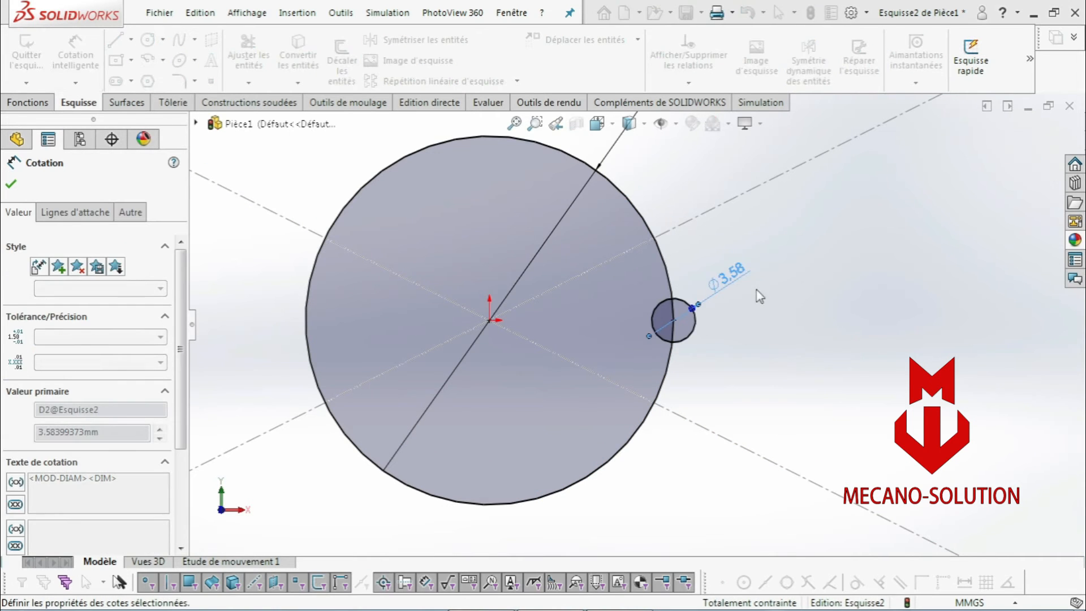
# Trim the large circle inside the small one and both small arcs to leave a gap, and exit the sketch.
pyautogui.click(247, 56)
pyautogui.scroll(-3, 695, 325)
pyautogui.click(613, 344)
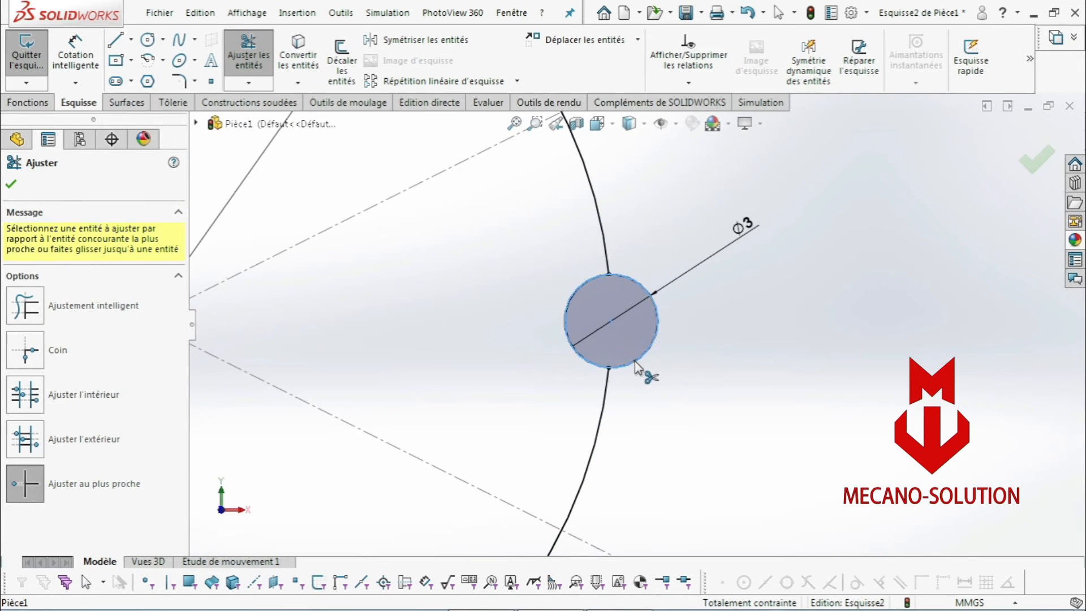
pyautogui.click(635, 363)
pyautogui.click(609, 360)
pyautogui.scroll(5, 623, 368)
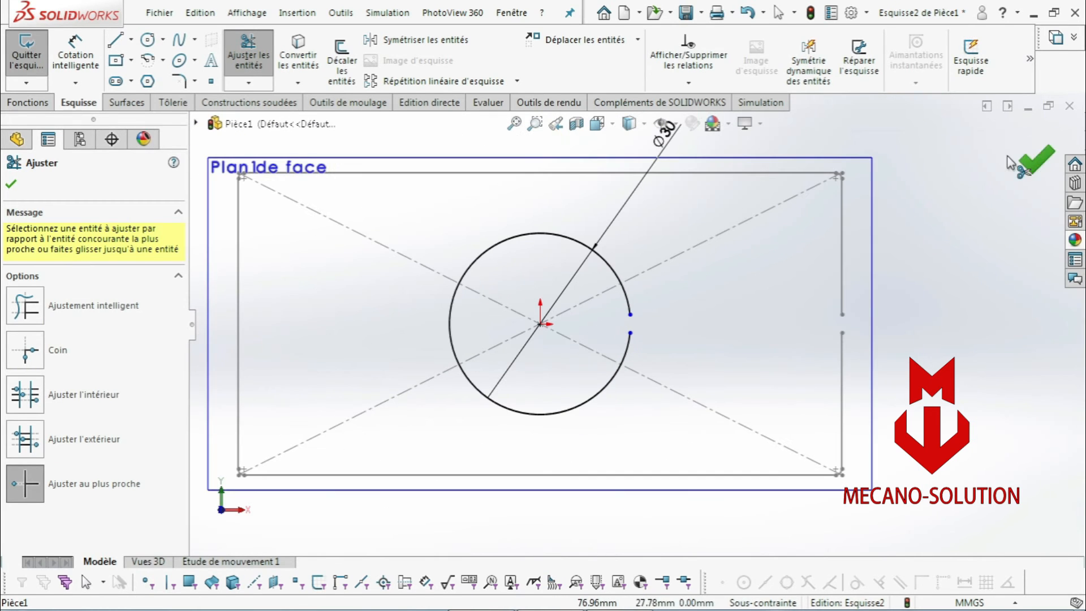
pyautogui.click(12, 186)
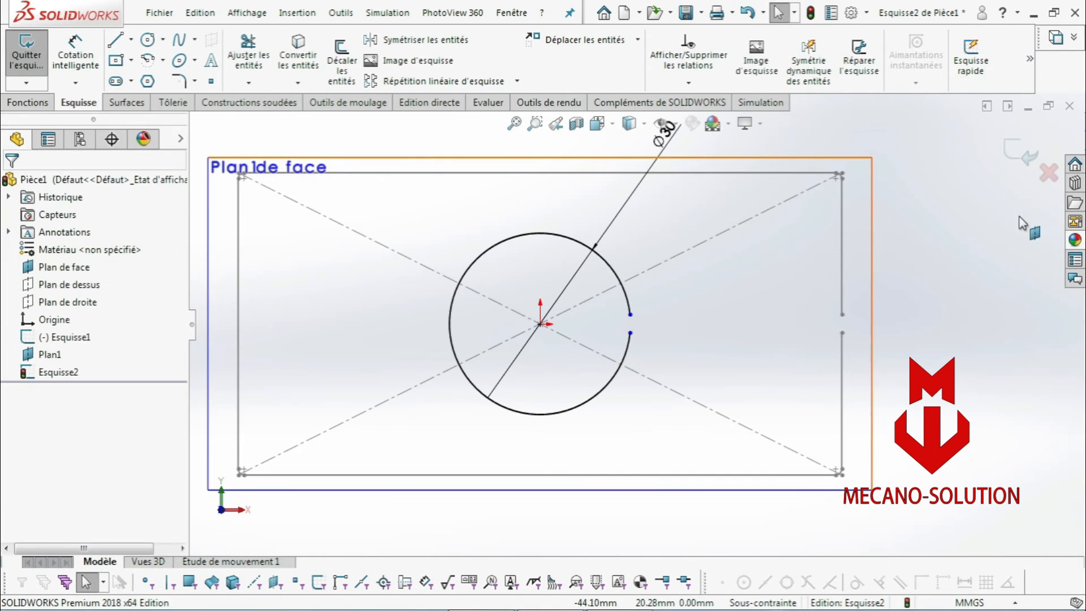
pyautogui.click(1018, 154)
# Create a formed sheet-metal lofted bend 1 mm thick between the open circle sketch and the open rounded rectangle sketch.
pyautogui.moveTo(695, 370); pyautogui.dragTo(705, 191, button='middle')
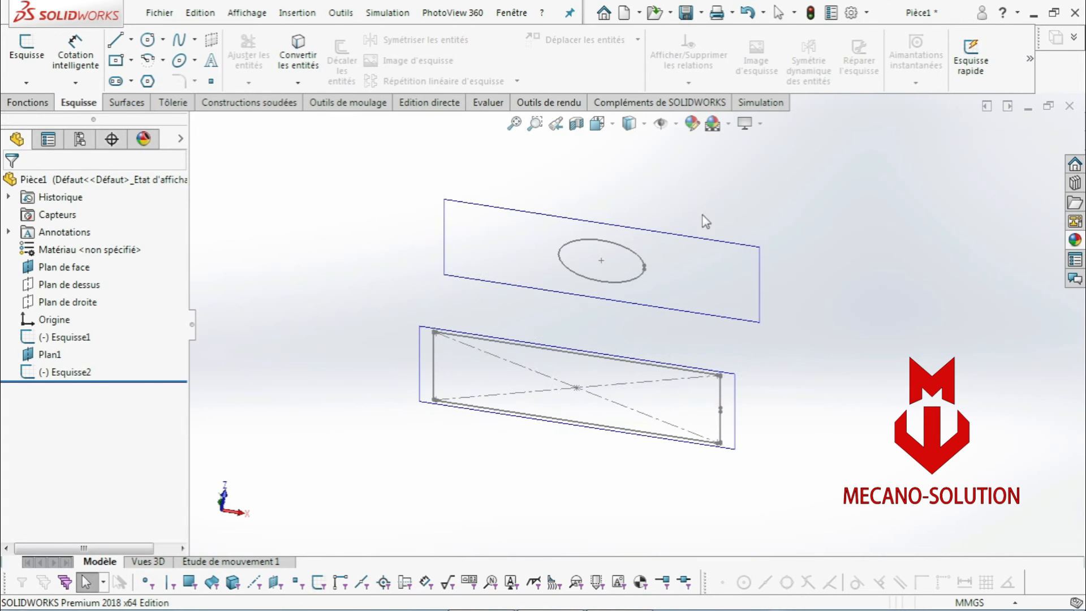
pyautogui.moveTo(679, 287); pyautogui.dragTo(637, 342, button='middle')
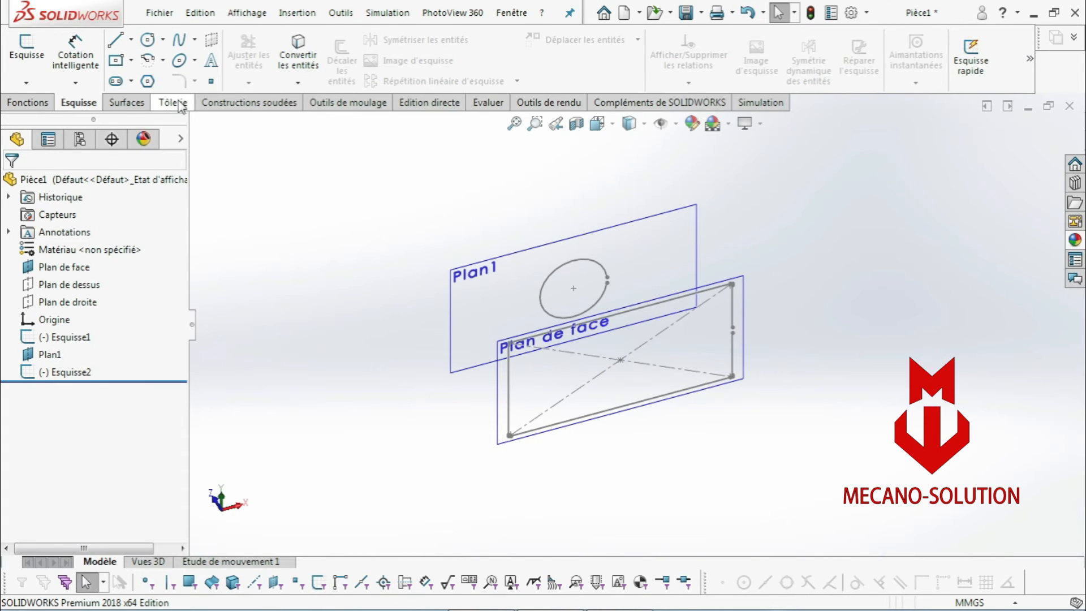
pyautogui.click(172, 103)
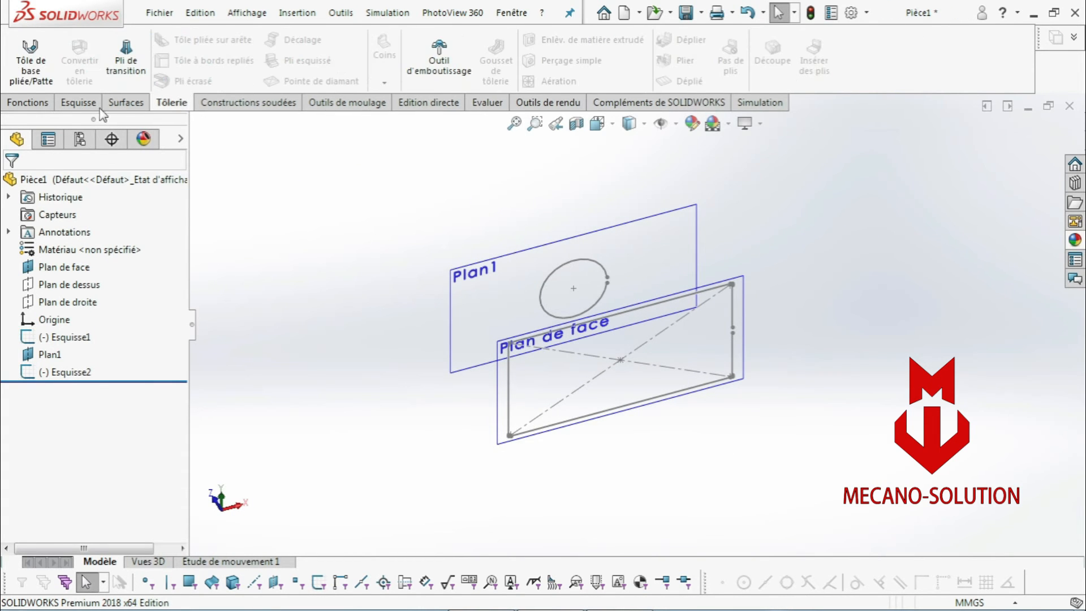
pyautogui.click(131, 72)
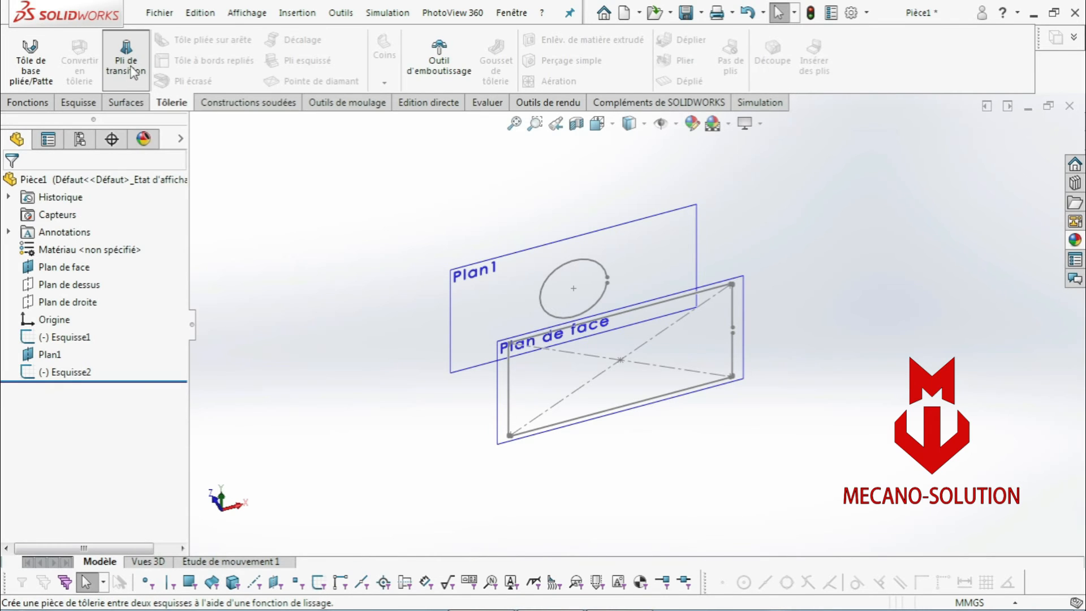
pyautogui.scroll(-5, 621, 287)
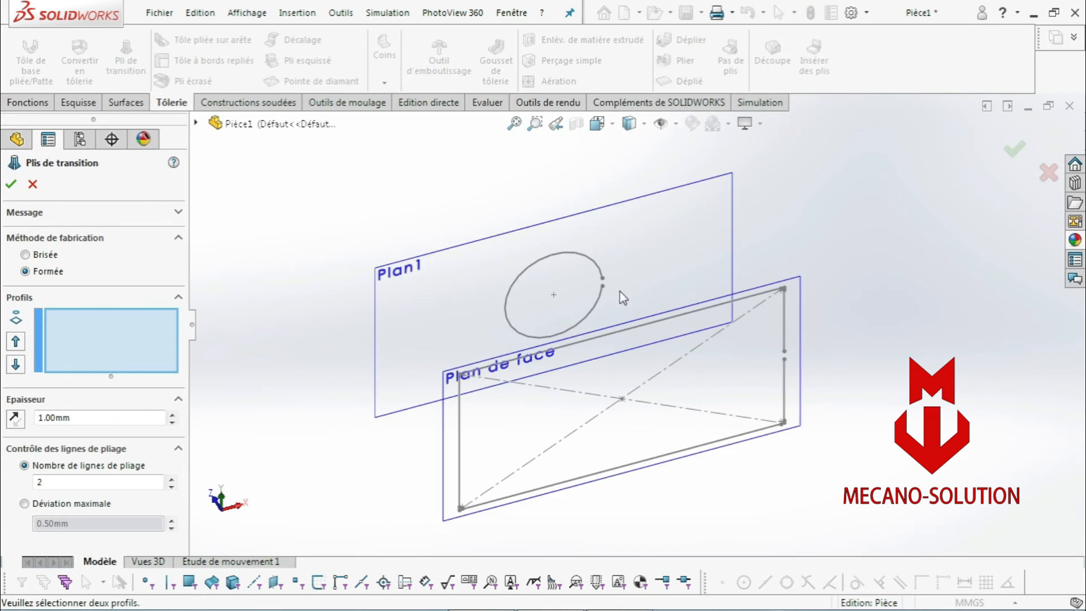
pyautogui.click(589, 318)
pyautogui.scroll(2, 679, 447)
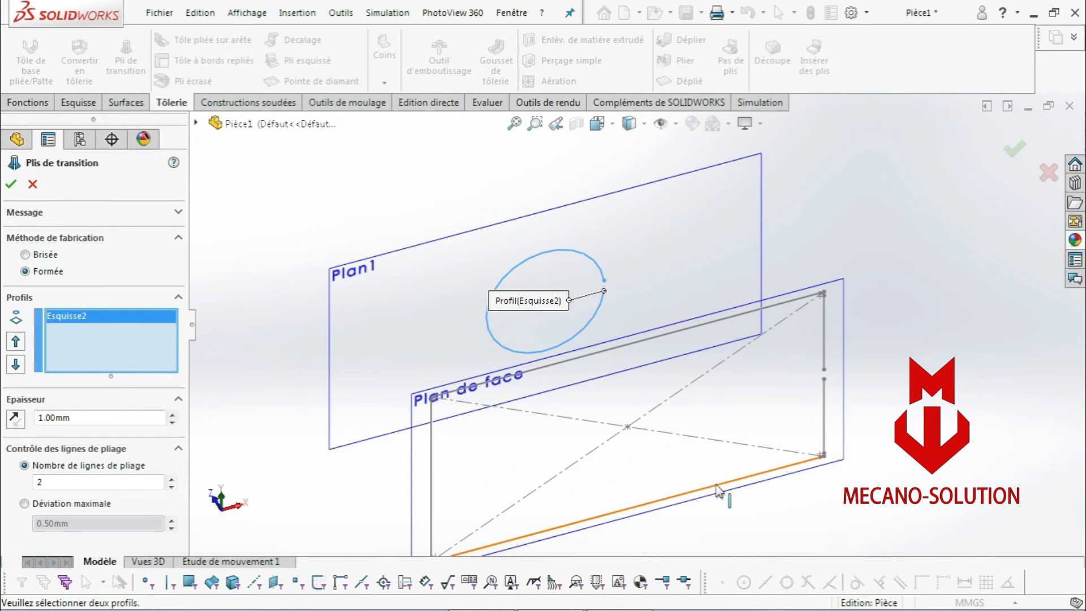
pyautogui.click(716, 490)
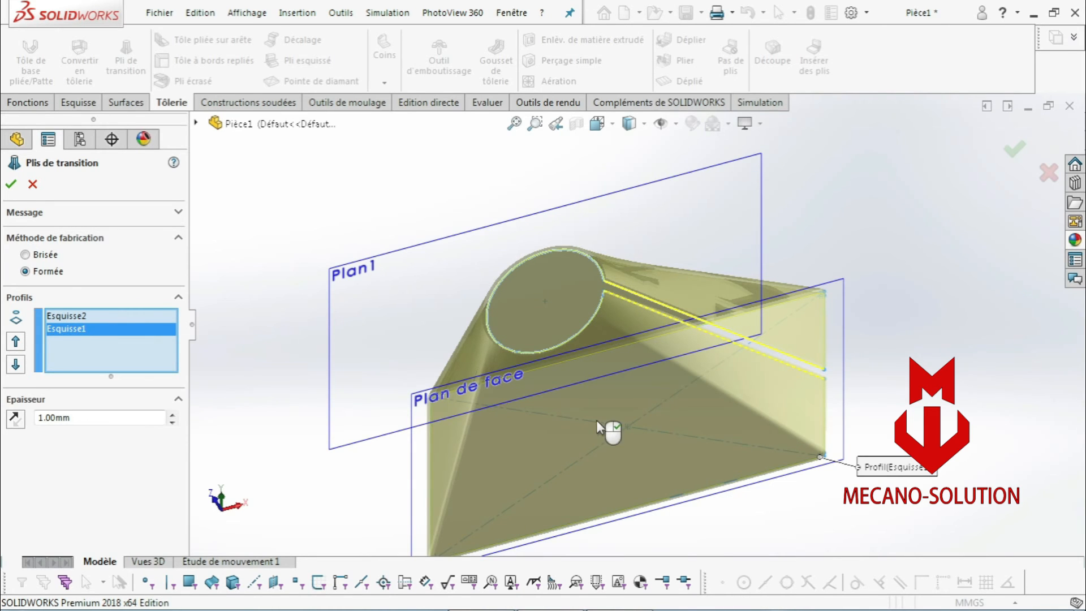
pyautogui.click(11, 187)
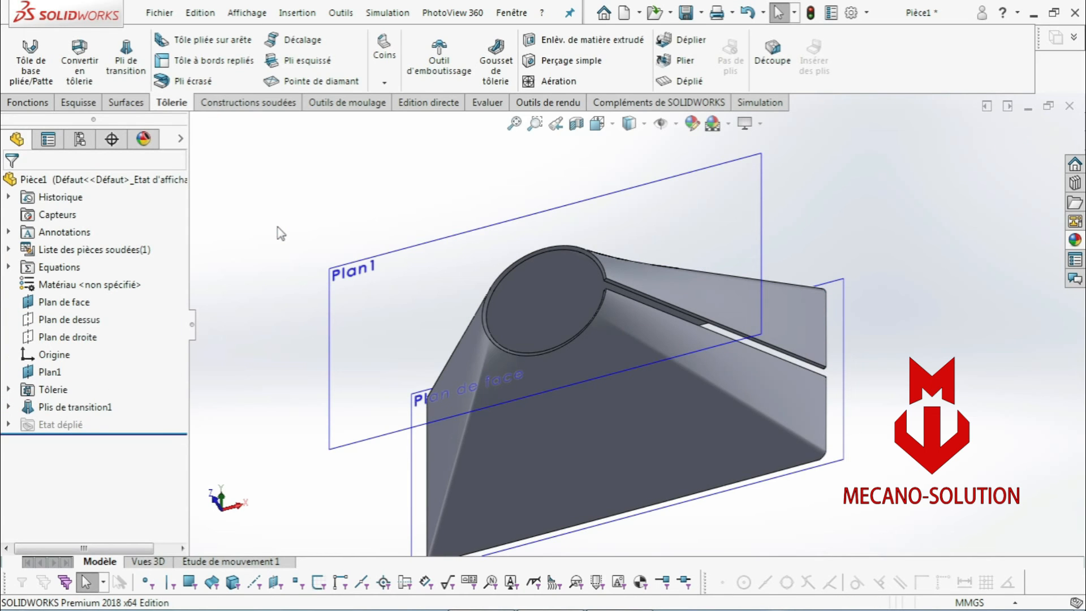
# Flatten the lofted sheet-metal part to show its unfolded blank.
pyautogui.hotkey('ctrl', '1')
pyautogui.moveTo(668, 232); pyautogui.dragTo(636, 325, button='middle')
pyautogui.scroll(-2, 639, 319)
pyautogui.scroll(5, 644, 313)
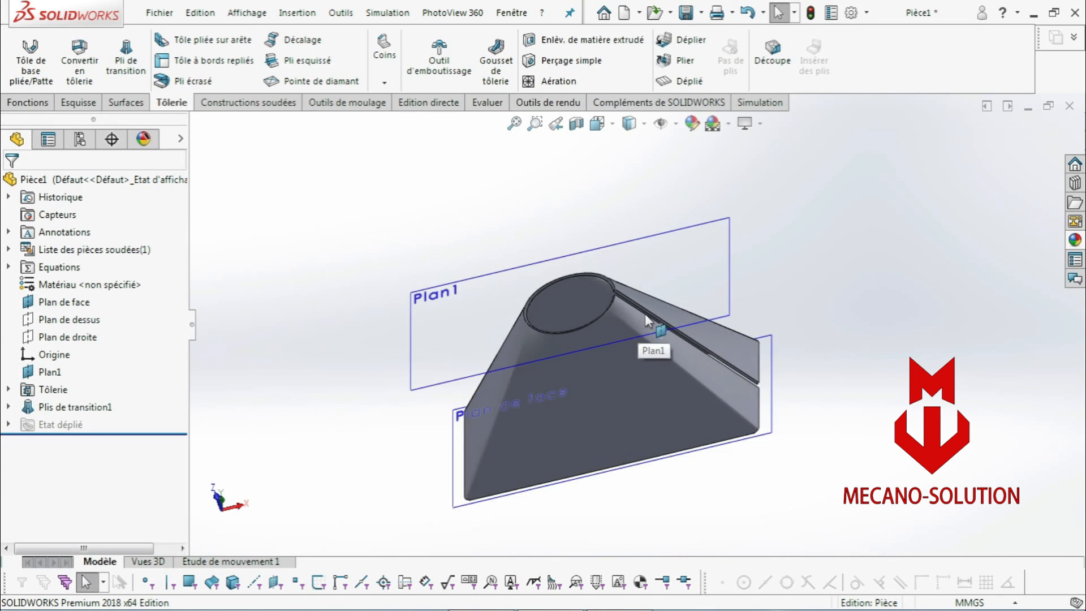
pyautogui.click(685, 84)
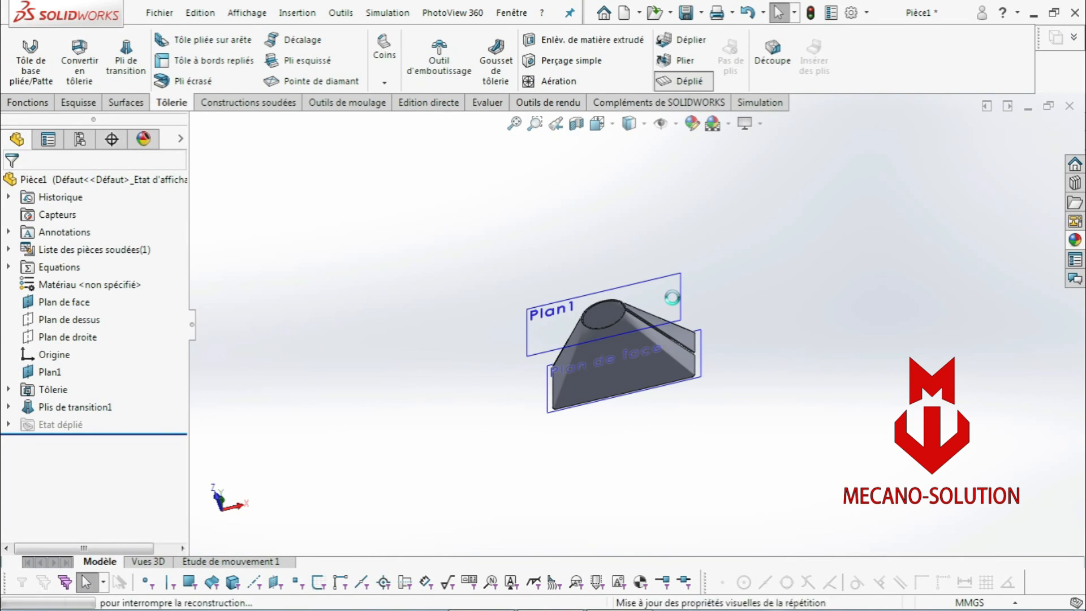
pyautogui.moveTo(676, 308); pyautogui.dragTo(616, 326, button='middle')
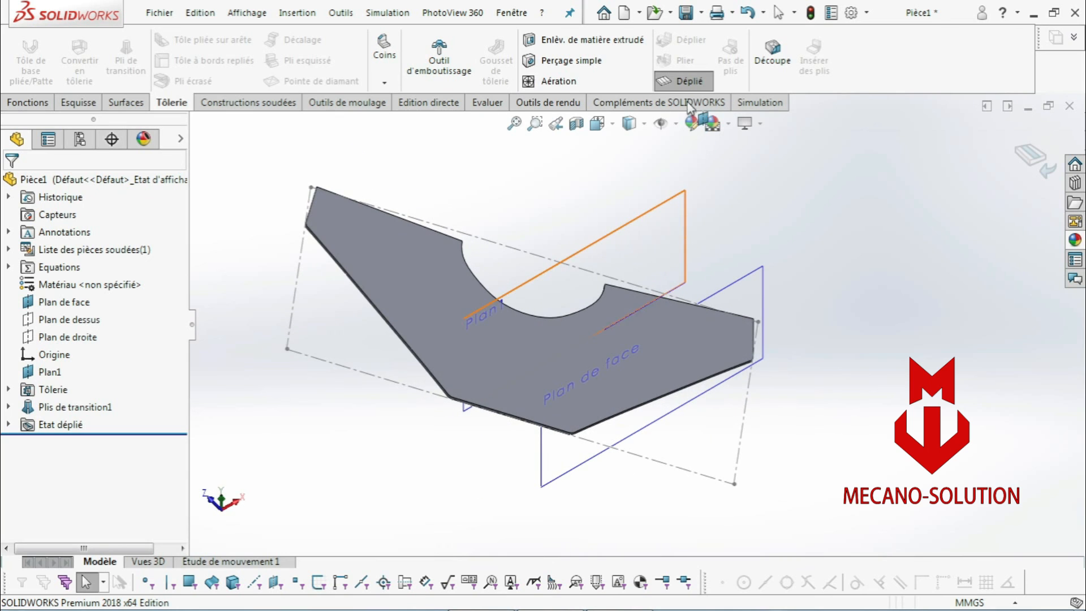
# Return the flattened sheet-metal part to its folded state and apply a green colour to the whole part.
pyautogui.click(684, 81)
pyautogui.moveTo(682, 135); pyautogui.dragTo(710, 182, button='middle')
pyautogui.click(693, 128)
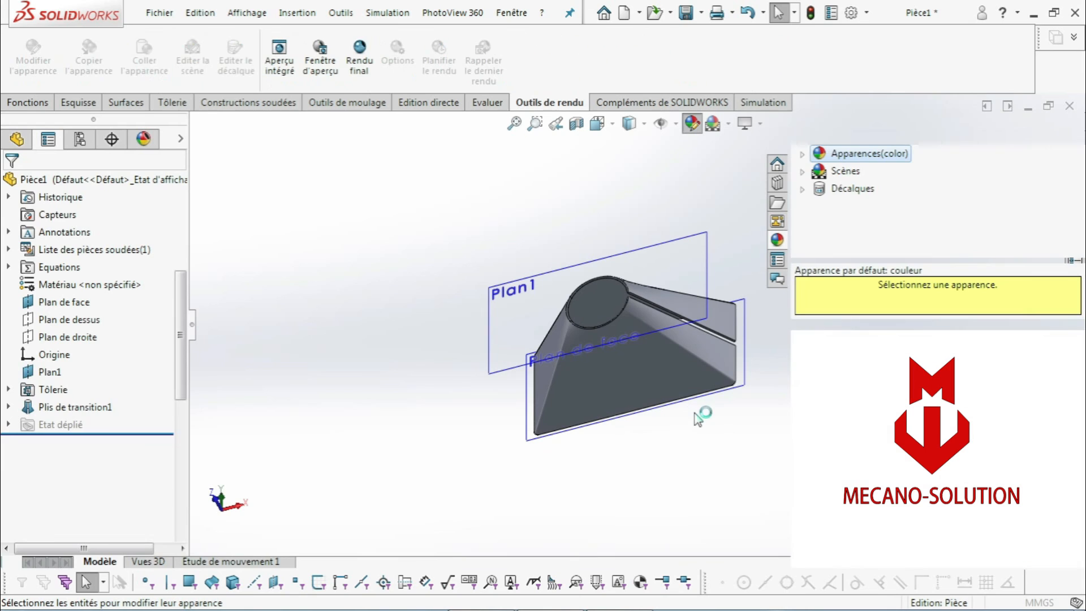
pyautogui.click(91, 515)
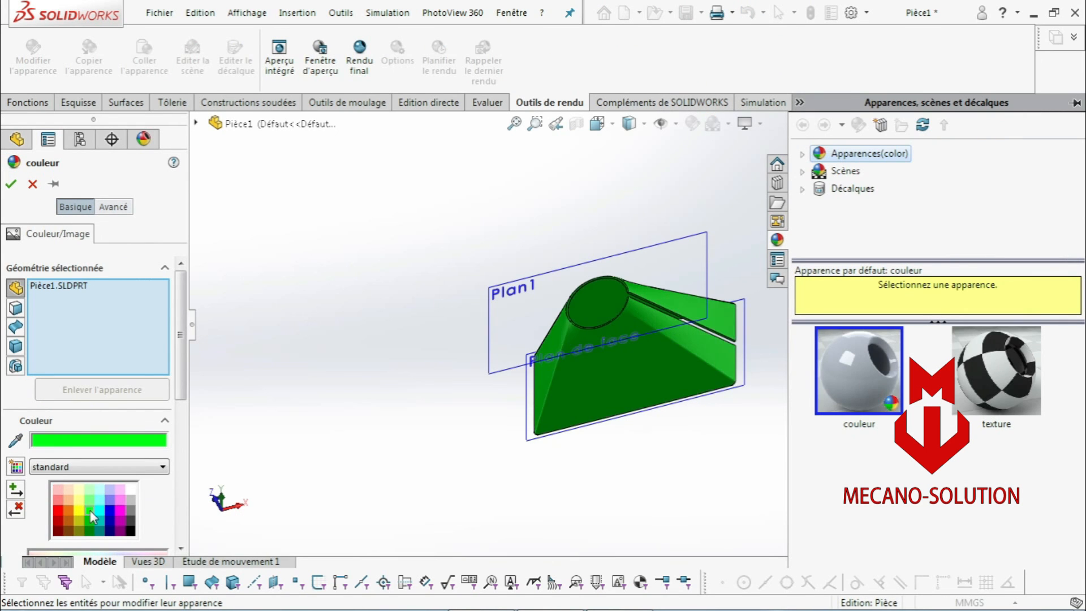
pyautogui.click(10, 185)
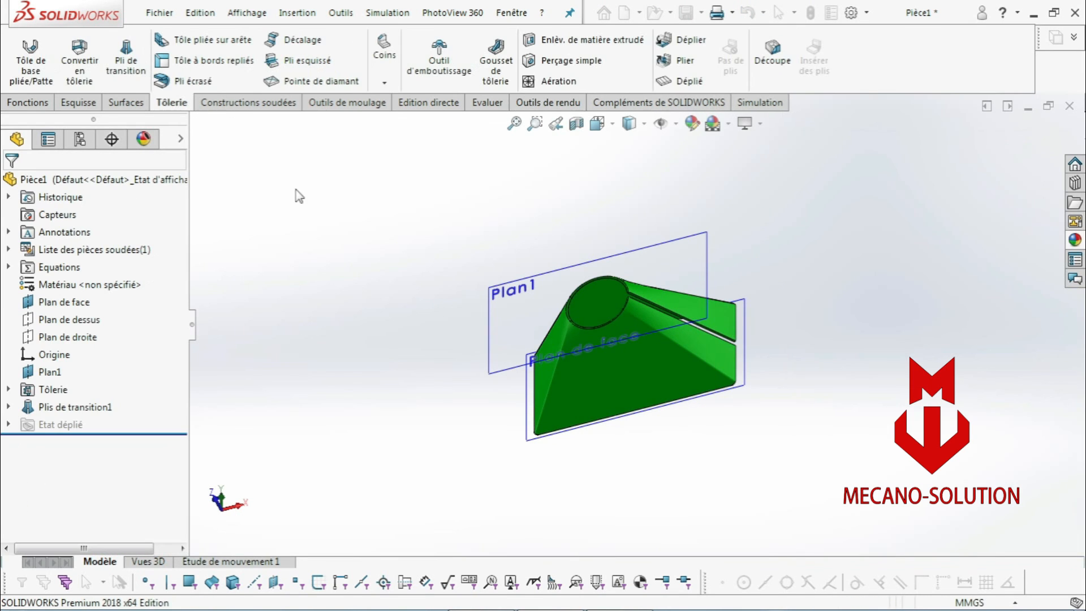
# Apply the Usine scene as the part's display background.
pyautogui.click(729, 126)
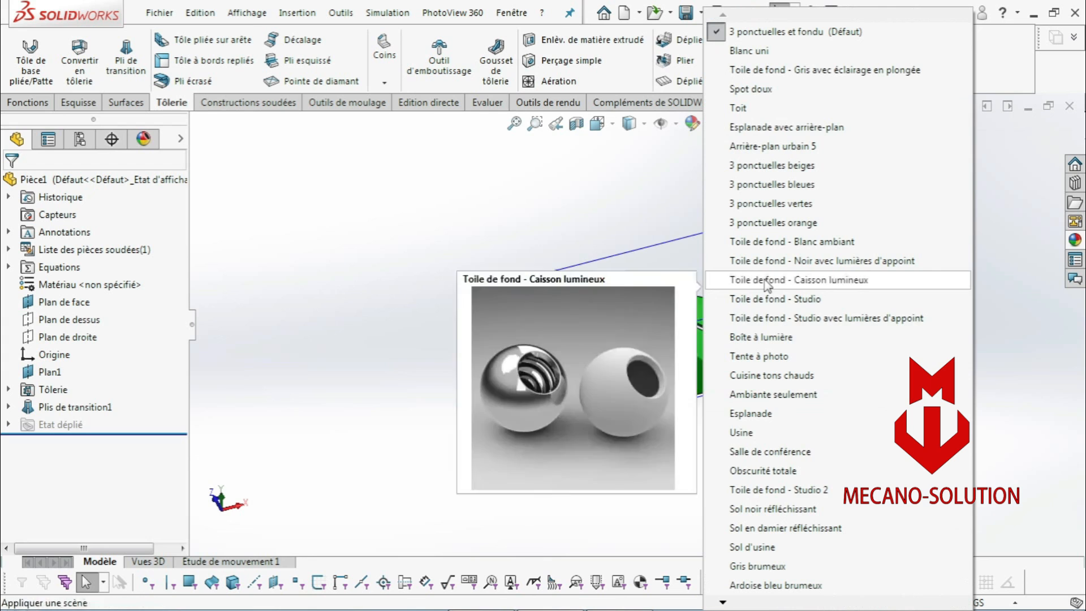
pyautogui.click(746, 431)
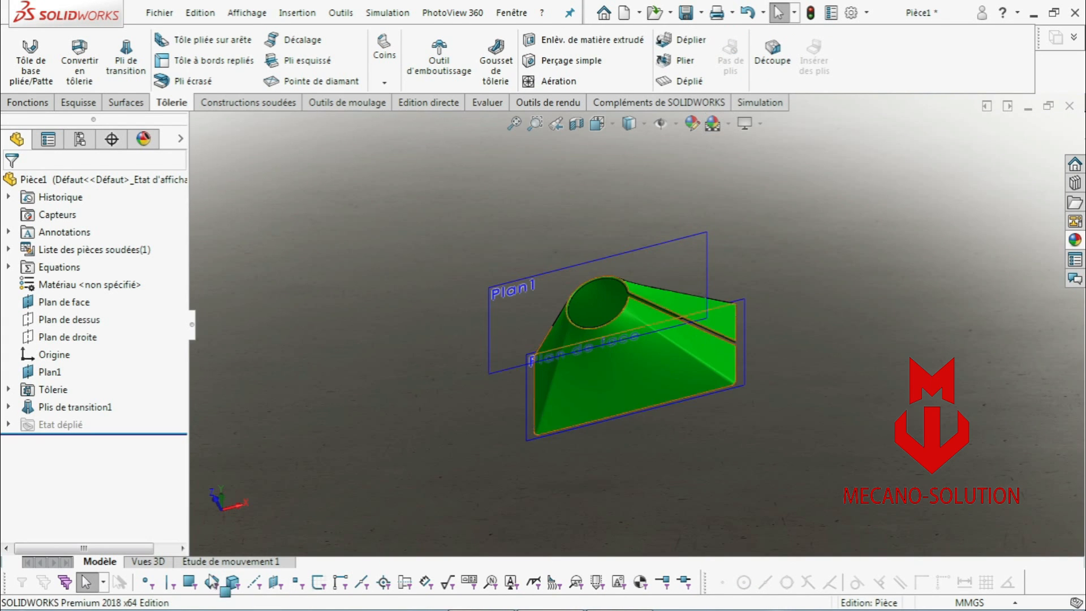
# Create a 10-second model rotation with a 0-second delay in motion study 1 using the animation wizard, and play it.
pyautogui.click(195, 562)
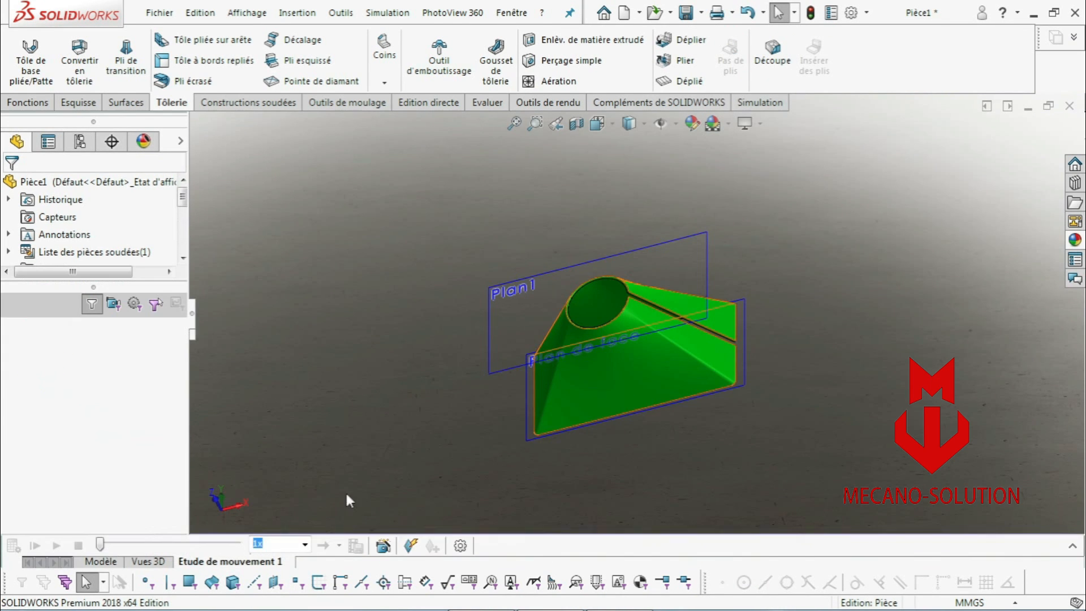
pyautogui.click(383, 545)
pyautogui.click(609, 484)
pyautogui.click(608, 486)
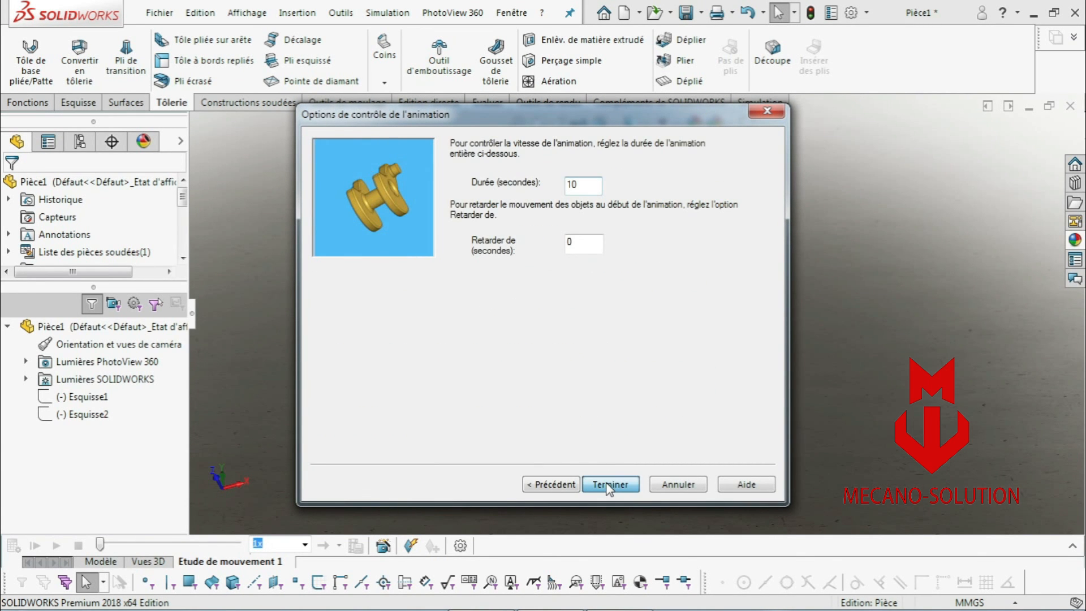
pyautogui.click(609, 485)
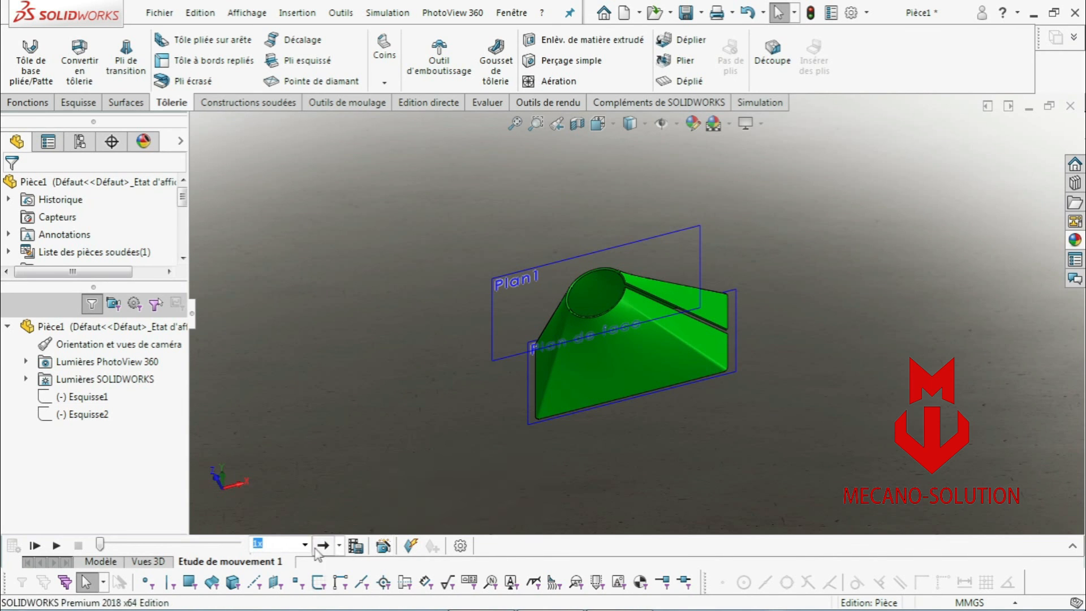
pyautogui.click(56, 545)
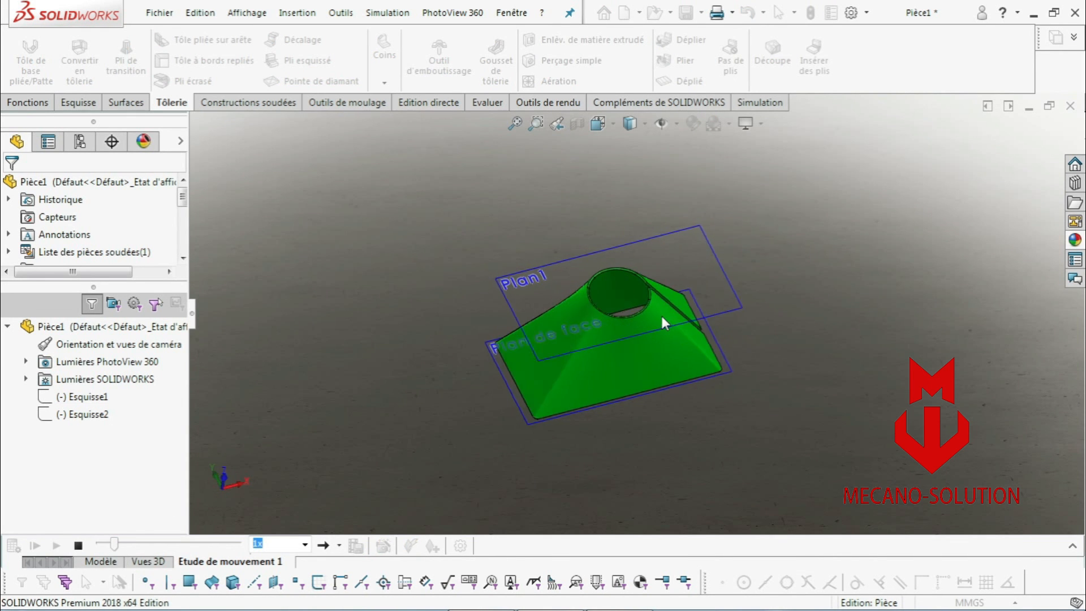